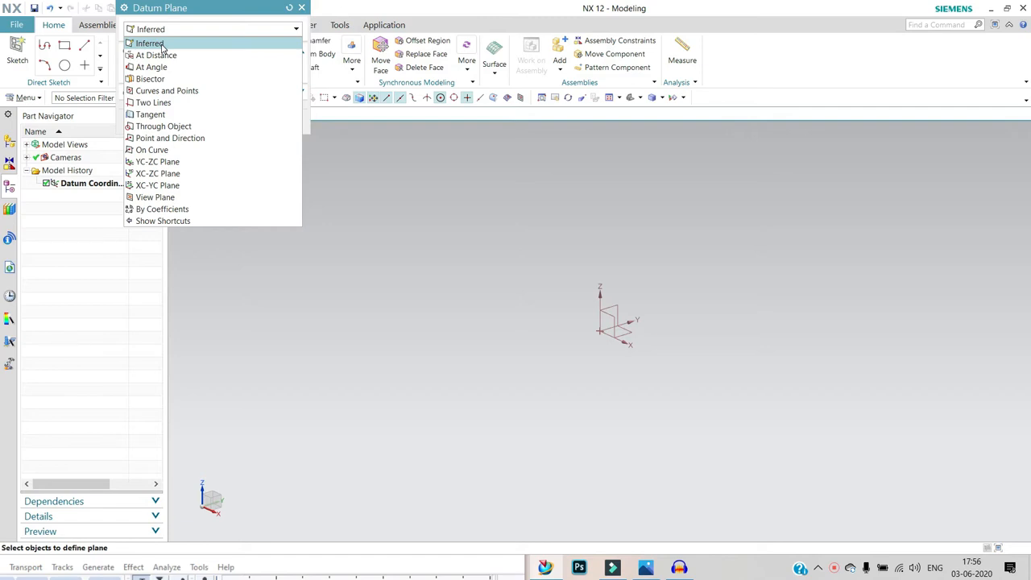
Leave the Datum Plane command and start a new sketch on the horizontal XY plane
{"action": "left_click", "coordinate": [371, 158]}
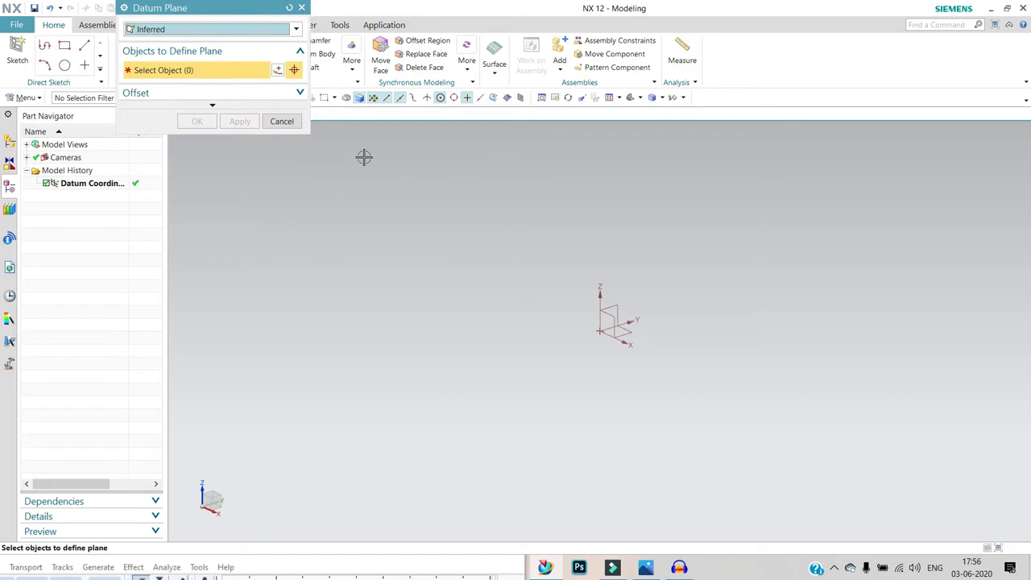
{"action": "left_click", "coordinate": [282, 121]}
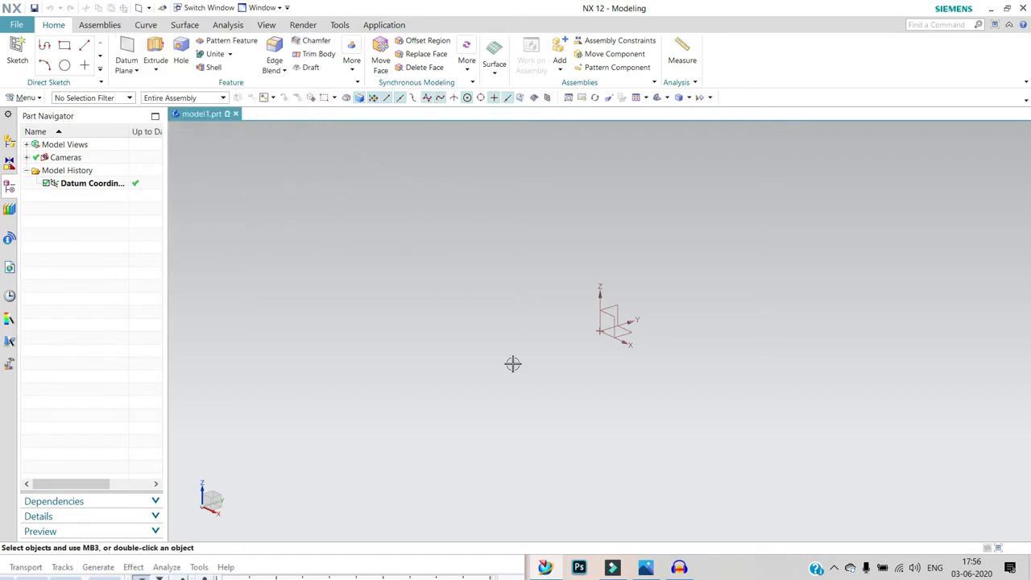
{"action": "left_click", "coordinate": [17, 50]}
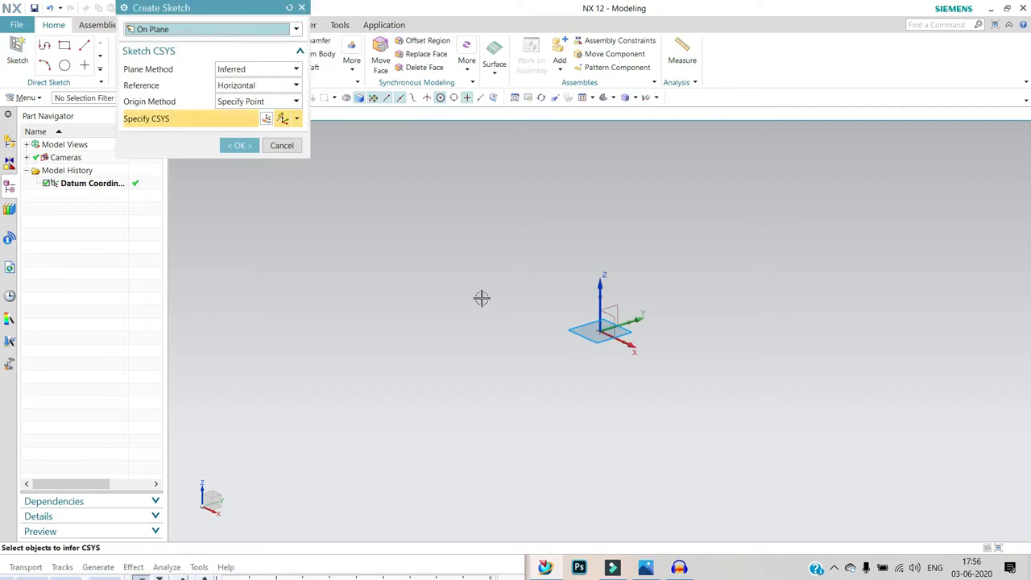
{"action": "left_click", "coordinate": [239, 146]}
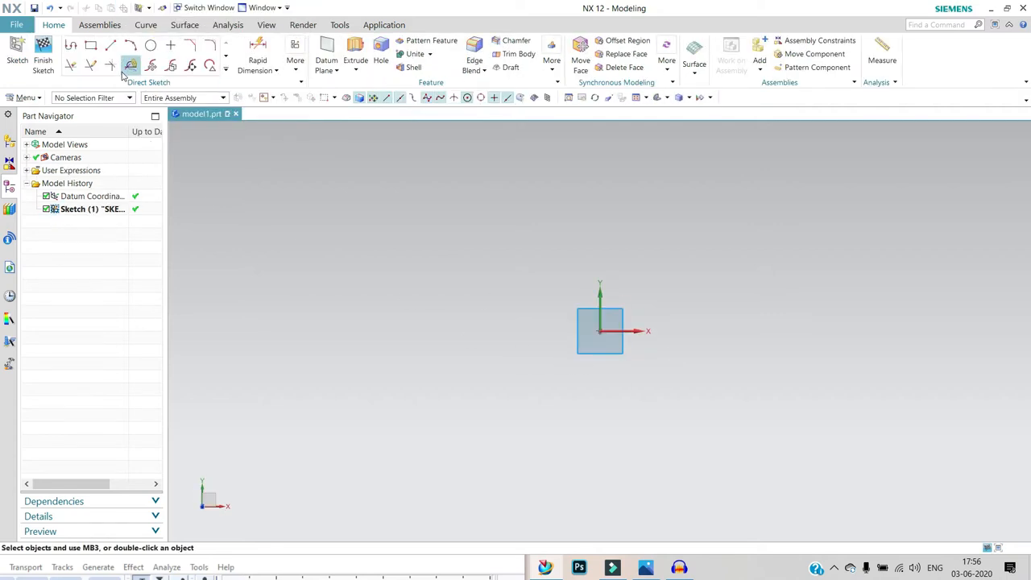
Sketch a rectangle centred on the origin, about 224 mm wide and 138 mm high, and finish the sketch
{"action": "left_click", "coordinate": [91, 45]}
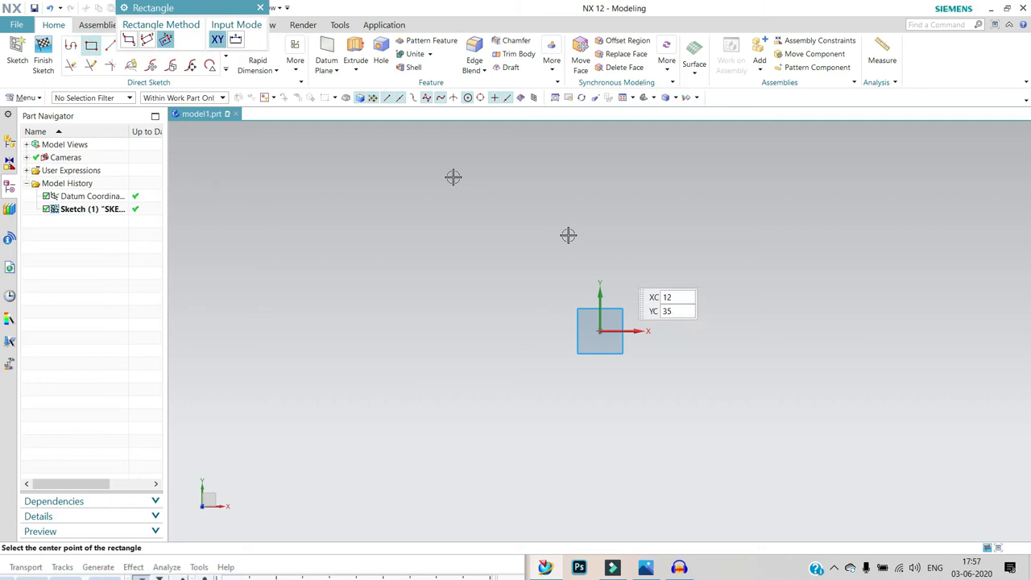
{"action": "left_click", "coordinate": [597, 330]}
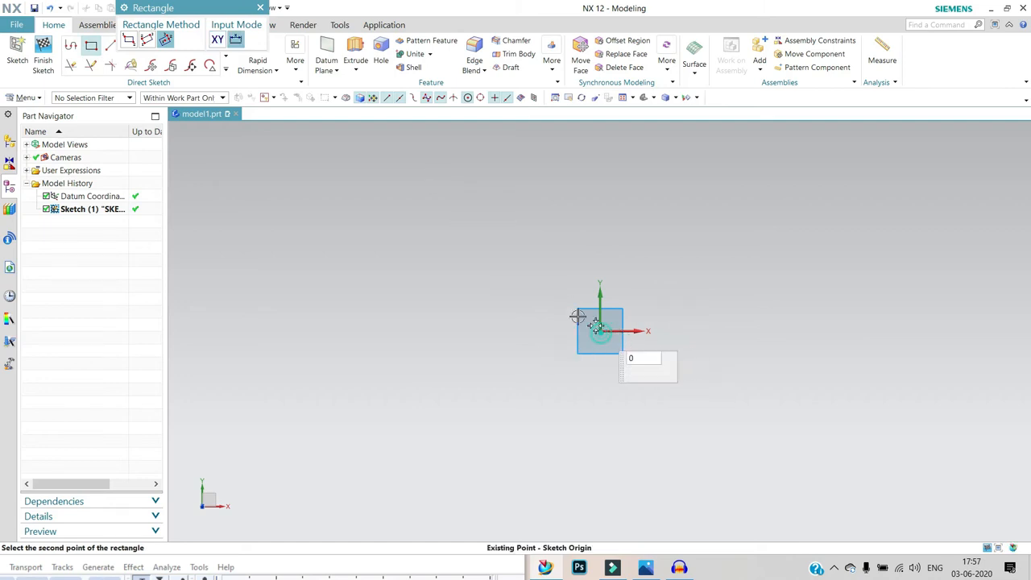
{"action": "left_click", "coordinate": [405, 331]}
{"action": "left_click", "coordinate": [404, 211]}
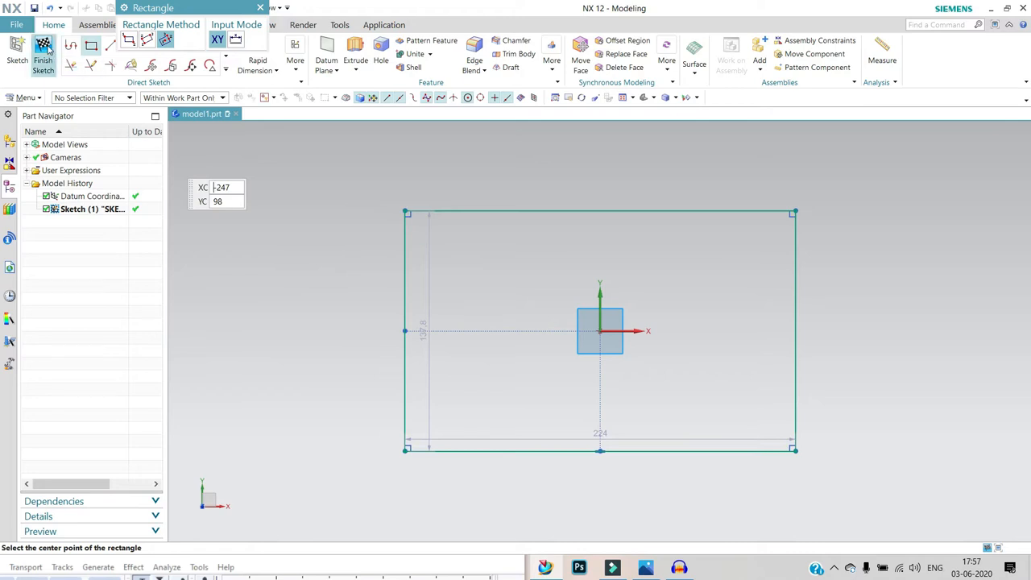
{"action": "key", "text": "Escape"}
Extrude the rectangle 30 mm upward into a solid block
{"action": "left_click", "coordinate": [352, 53]}
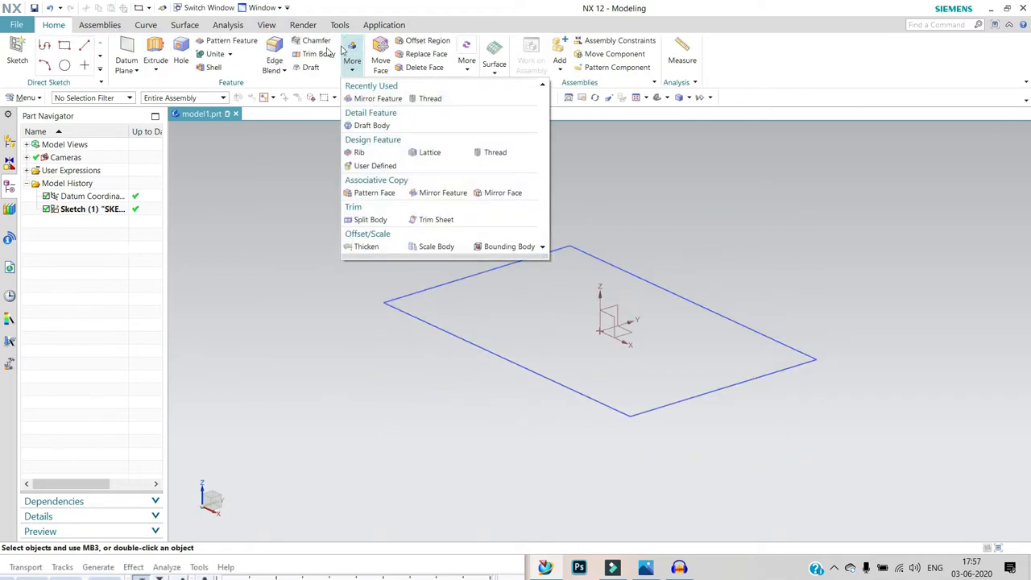
{"action": "left_click", "coordinate": [155, 49]}
{"action": "left_click", "coordinate": [569, 392]}
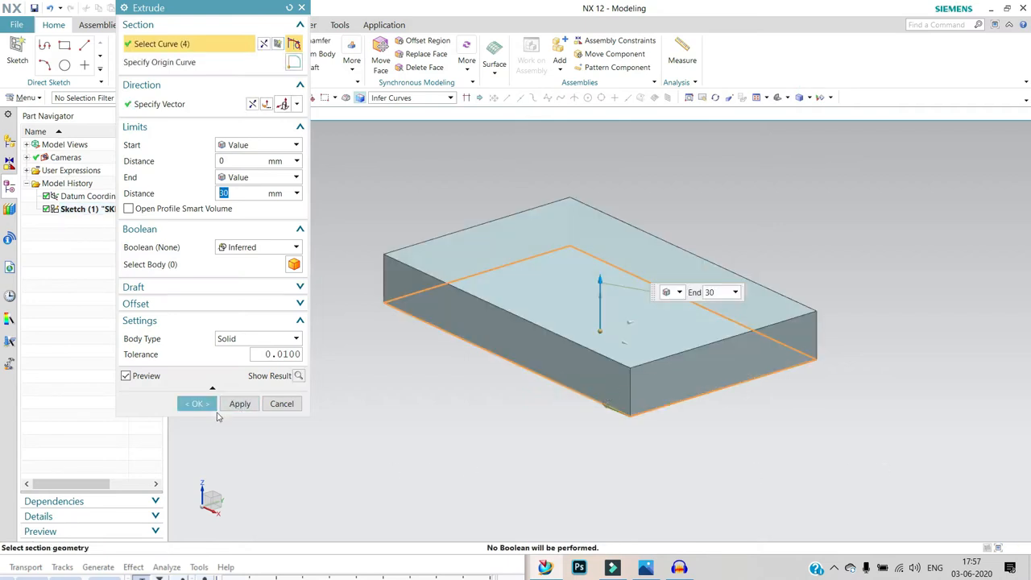
{"action": "left_click", "coordinate": [197, 404]}
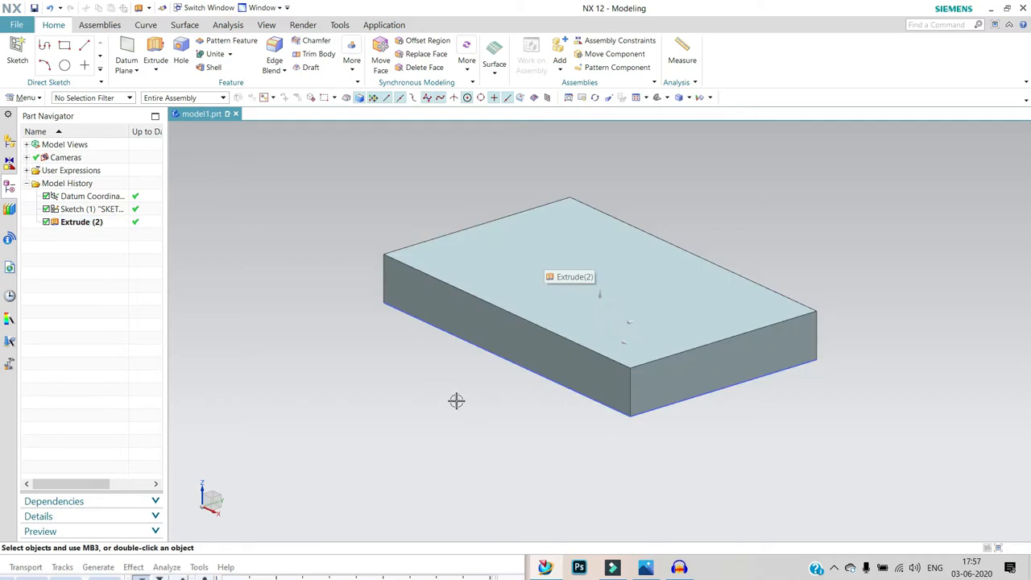
Define an inferred datum plane offset 200 mm above the block's top face
{"action": "left_click", "coordinate": [127, 50]}
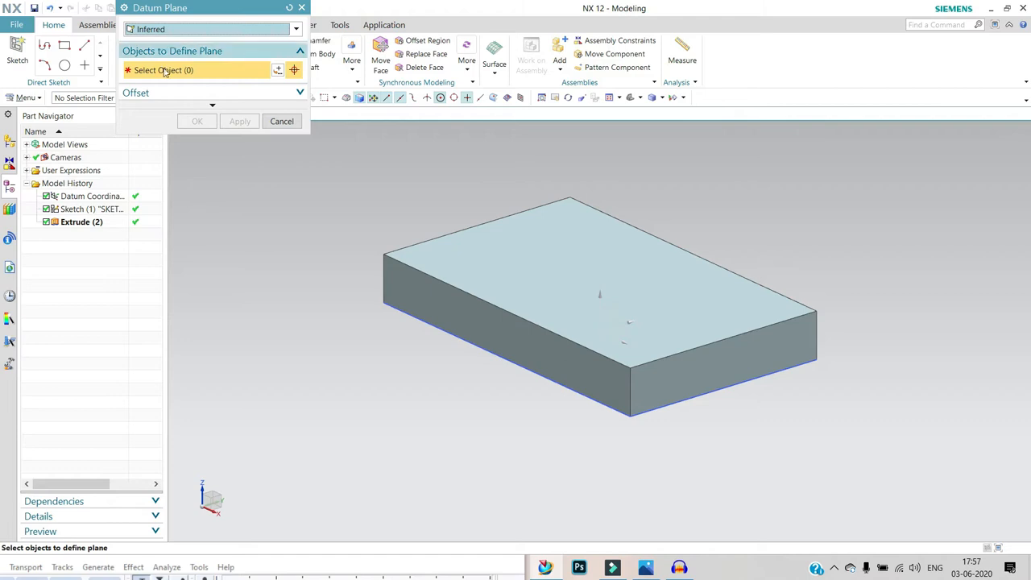
{"action": "left_click", "coordinate": [522, 284]}
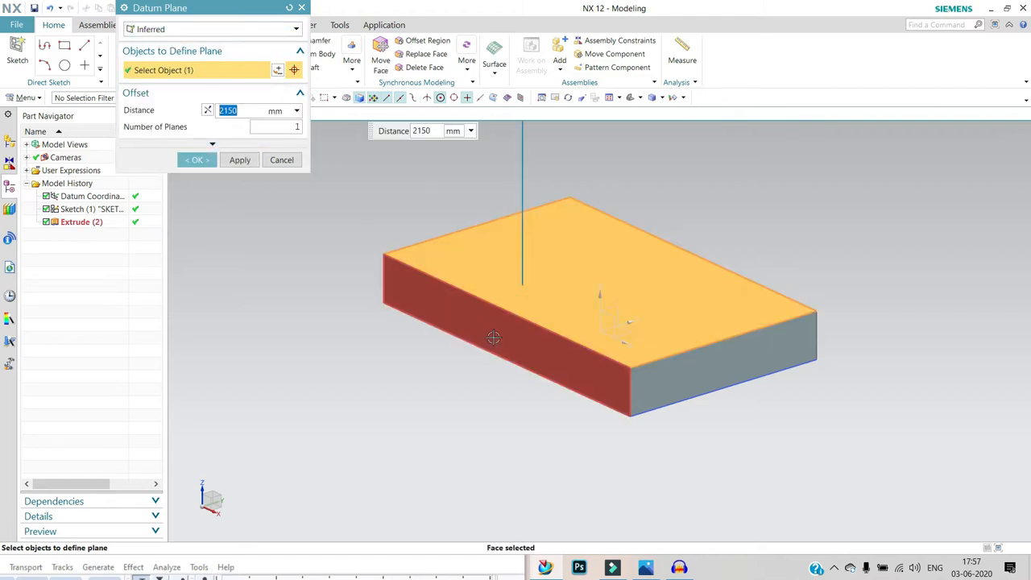
{"action": "scroll", "coordinate": [484, 322], "scroll_direction": "down", "scroll_amount": 6}
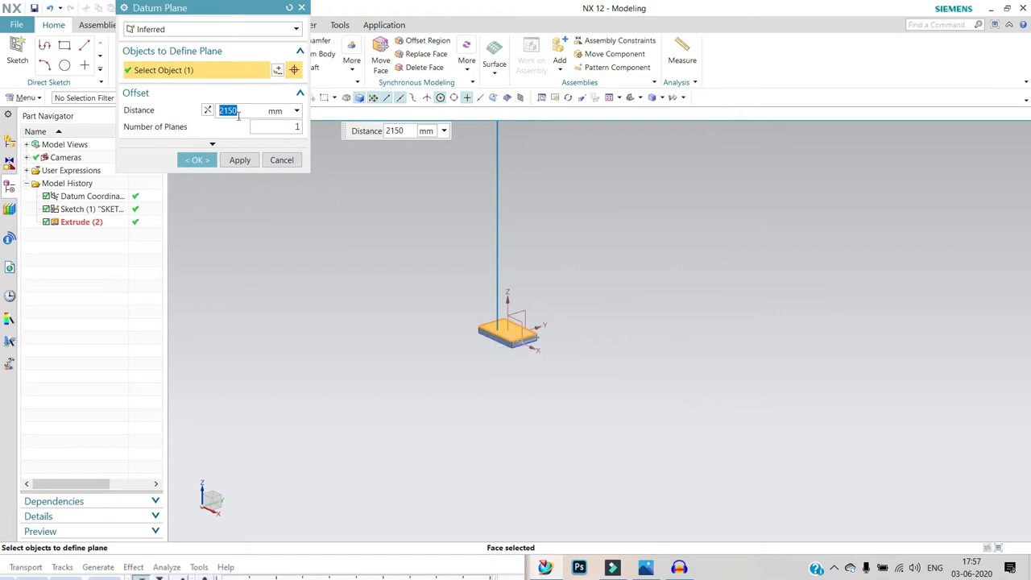
{"action": "left_click_drag", "start_coordinate": [244, 113], "coordinate": [221, 119]}
{"action": "type", "text": "200"}
{"action": "key", "text": "Return"}
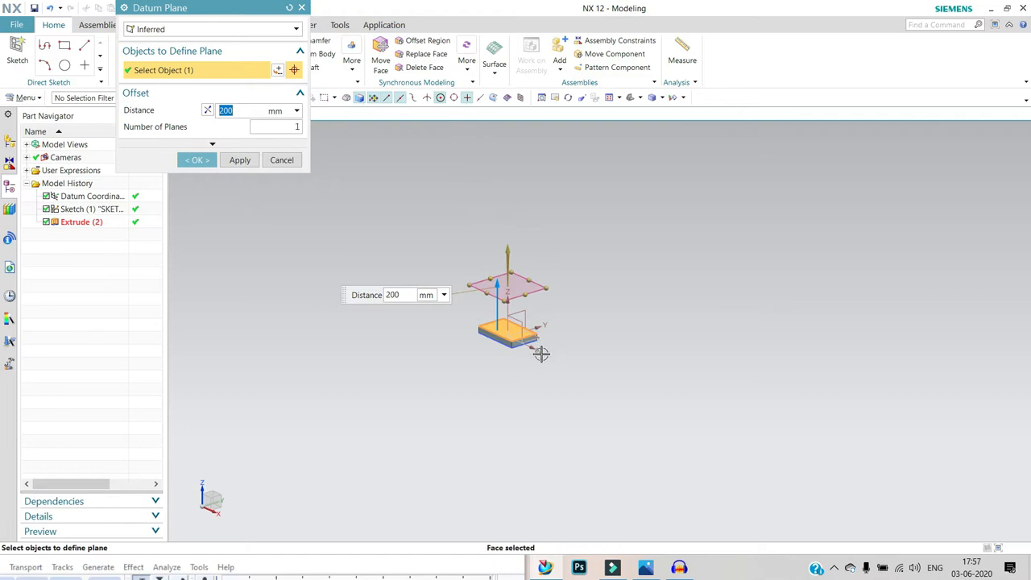
Preview five offset planes, set the number of planes back to 1 and create the datum plane
{"action": "left_click", "coordinate": [290, 125]}
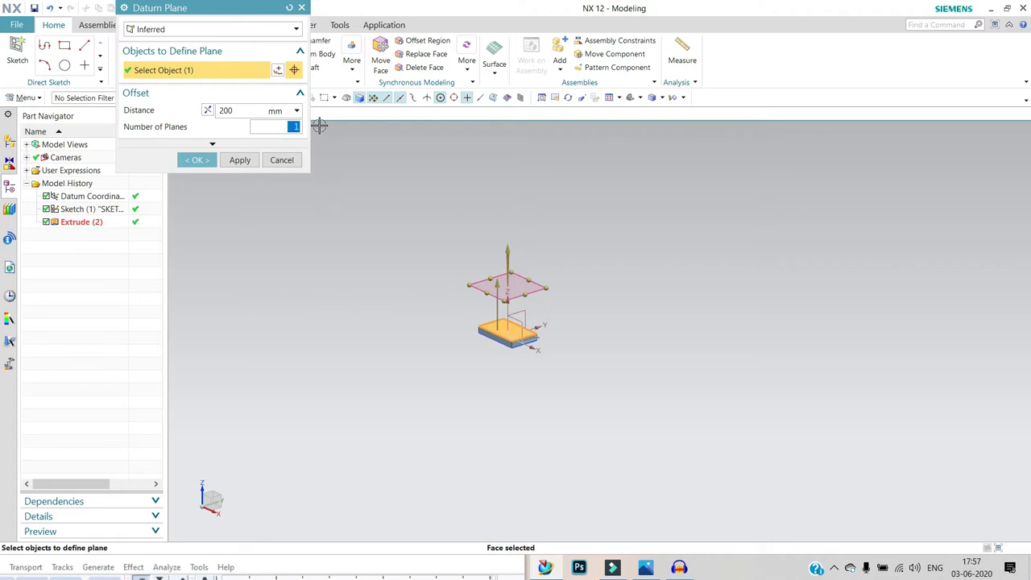
{"action": "type", "text": "5"}
{"action": "key", "text": "Return"}
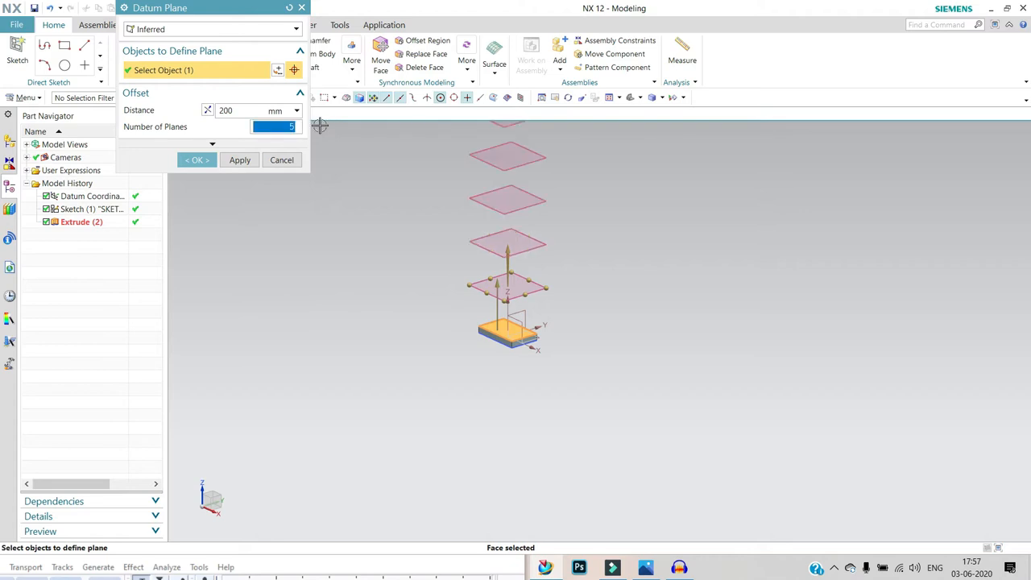
{"action": "type", "text": "1"}
{"action": "key", "text": "Return"}
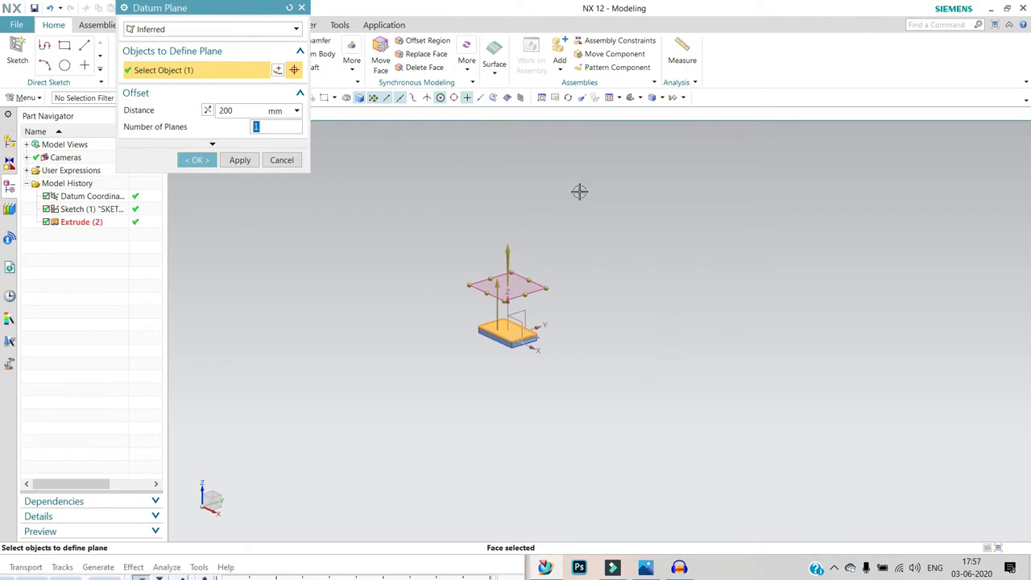
{"action": "left_click", "coordinate": [196, 160]}
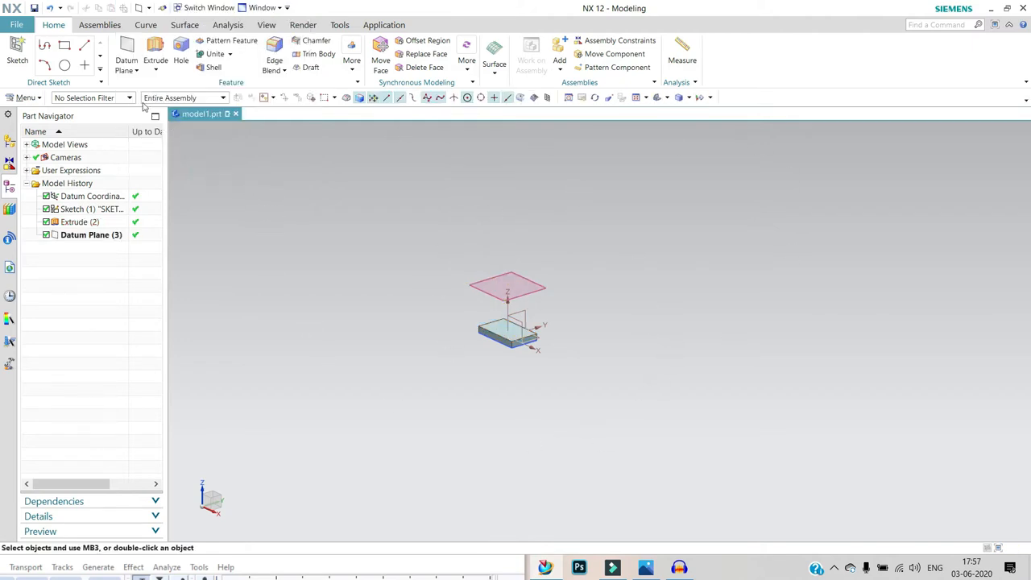
Create an At Distance datum plane offset 200 mm outward from the block's long front side face
{"action": "left_click", "coordinate": [127, 51]}
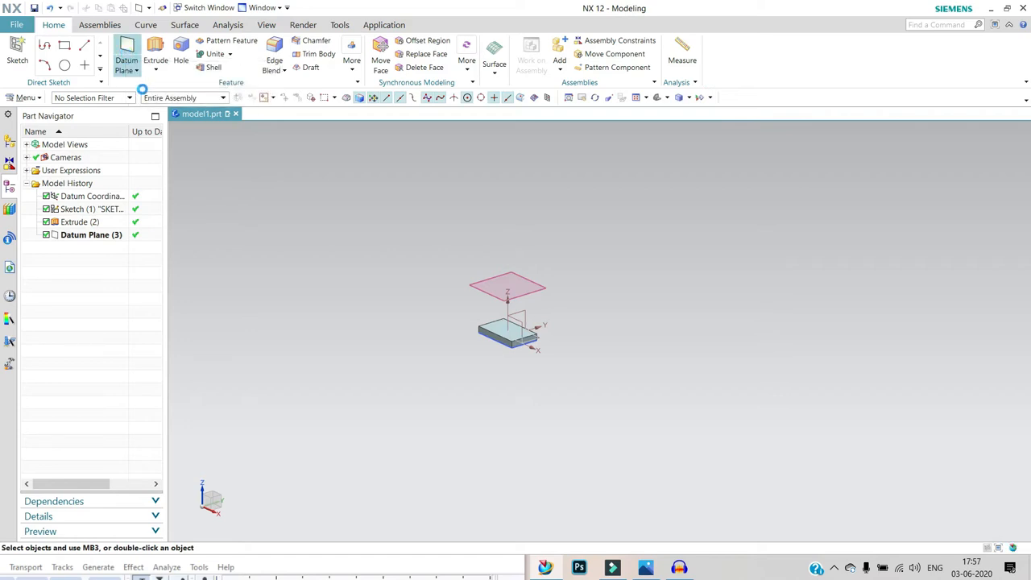
{"action": "left_click", "coordinate": [173, 30]}
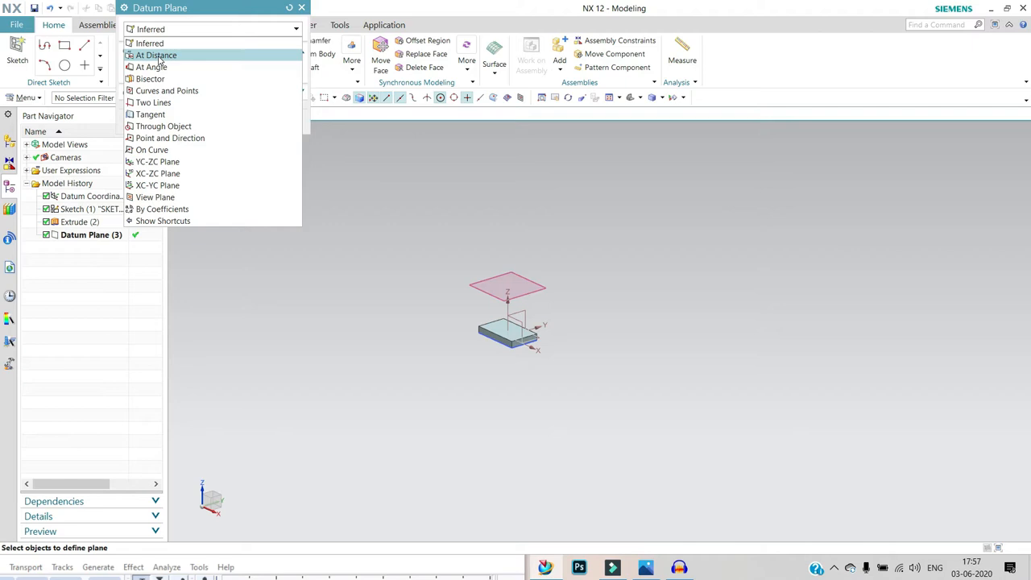
{"action": "left_click", "coordinate": [158, 55]}
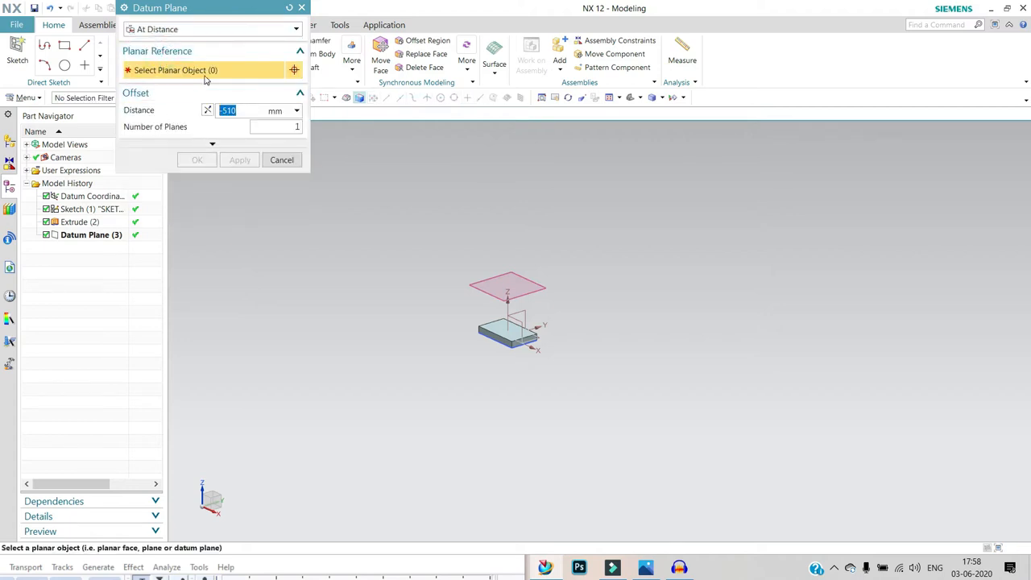
{"action": "scroll", "coordinate": [518, 371], "scroll_direction": "up", "scroll_amount": 3}
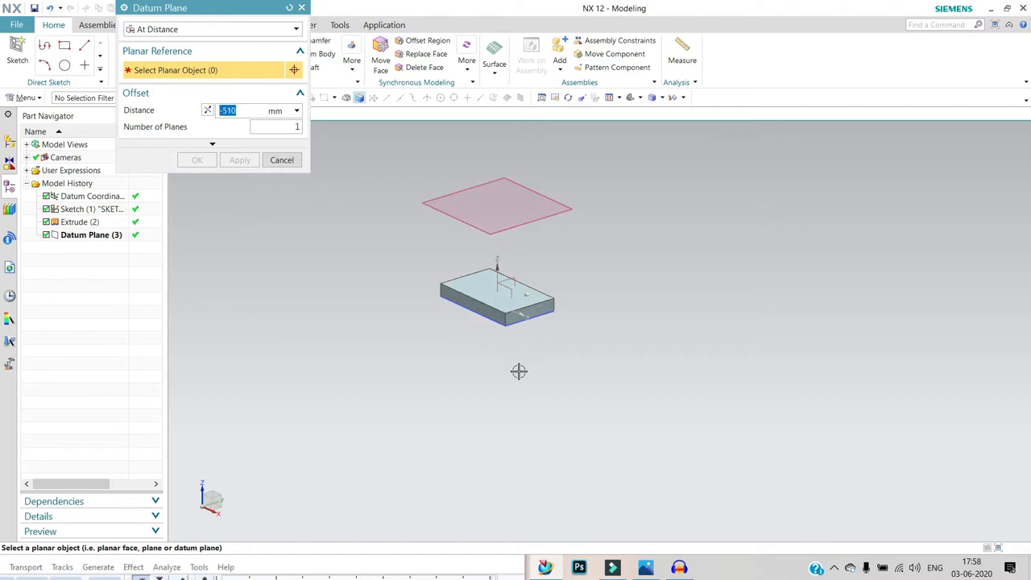
{"action": "left_click", "coordinate": [460, 299]}
{"action": "left_click_drag", "start_coordinate": [633, 244], "coordinate": [395, 357]}
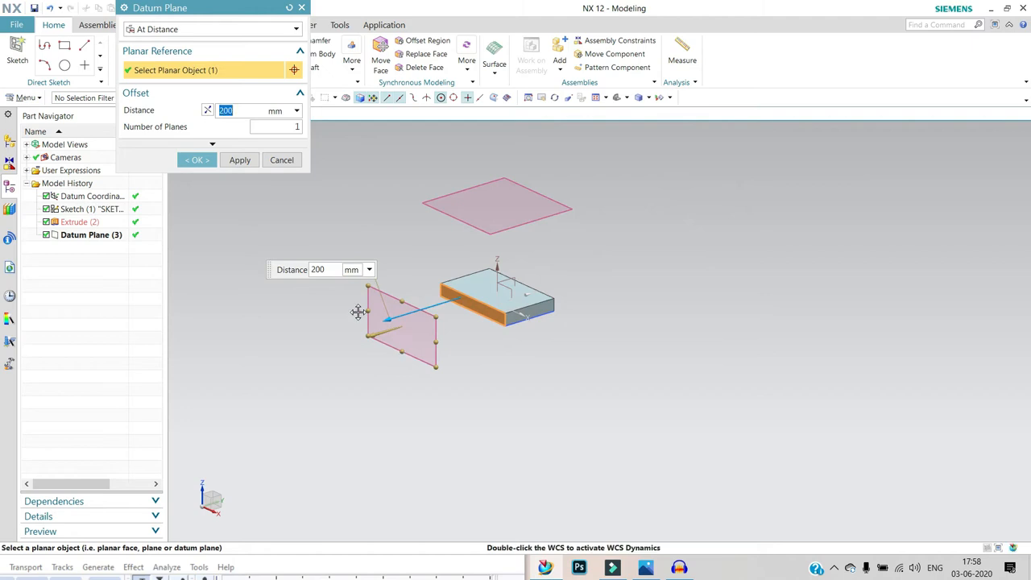
{"action": "left_click", "coordinate": [199, 160]}
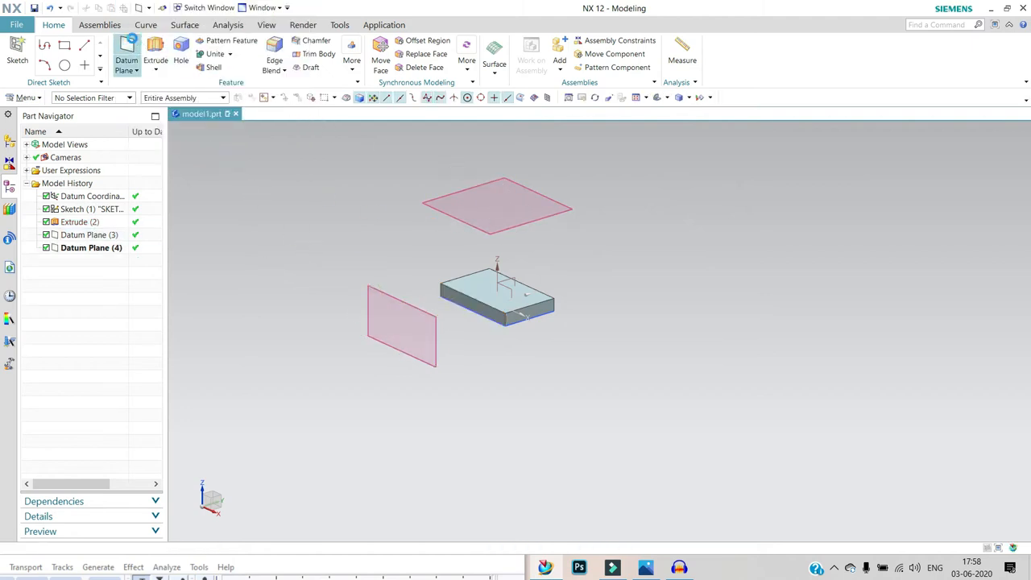
Create an At Distance datum plane offset -370 mm from the datum plane above the block, placing it below the block
{"action": "left_click", "coordinate": [129, 45]}
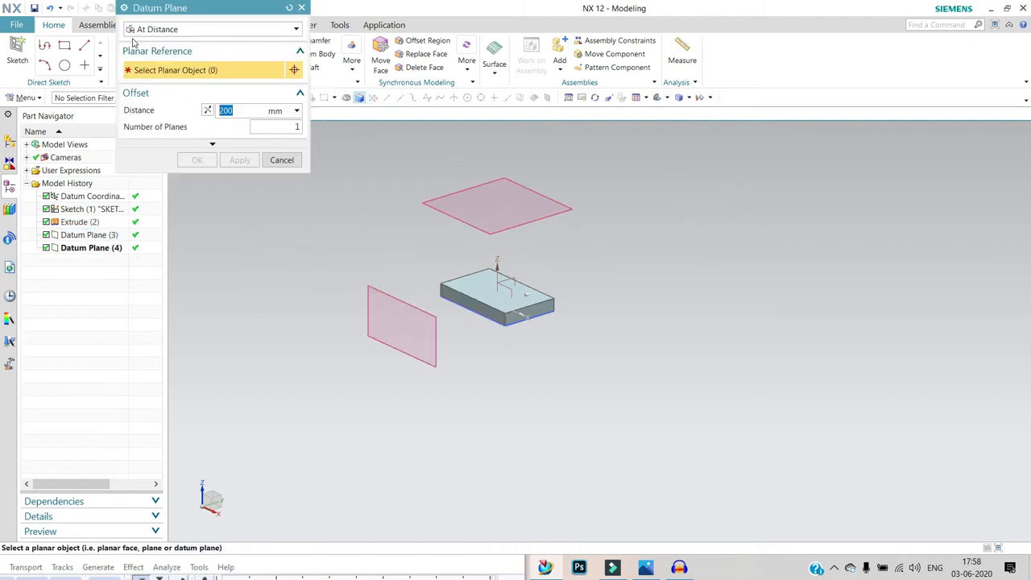
{"action": "left_click", "coordinate": [502, 225]}
{"action": "left_click_drag", "start_coordinate": [499, 152], "coordinate": [537, 379]}
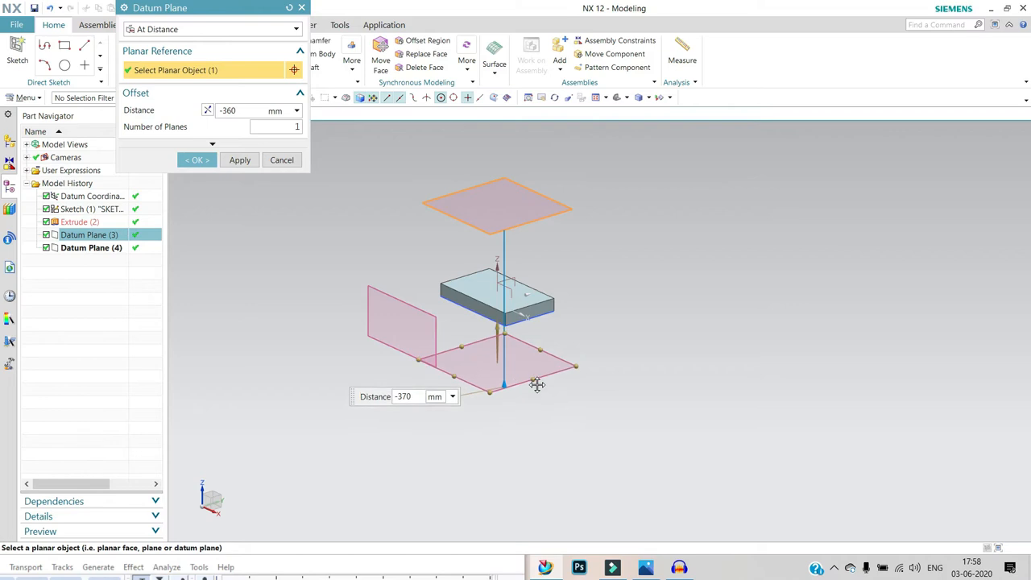
{"action": "left_click", "coordinate": [208, 163]}
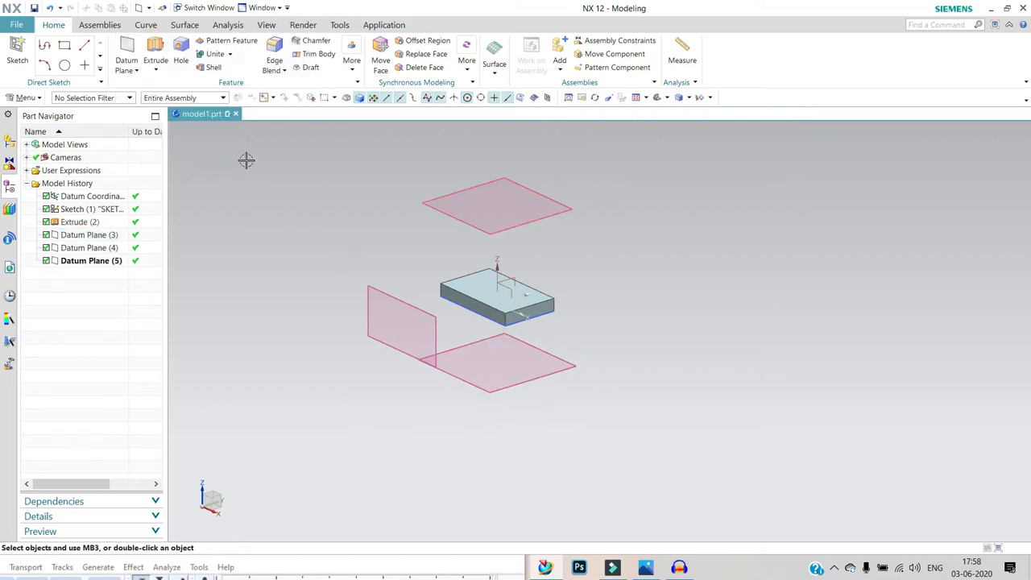
Create an At Angle datum plane at 45° to the block's short end face, passing through that face's top edge
{"action": "left_click", "coordinate": [136, 71]}
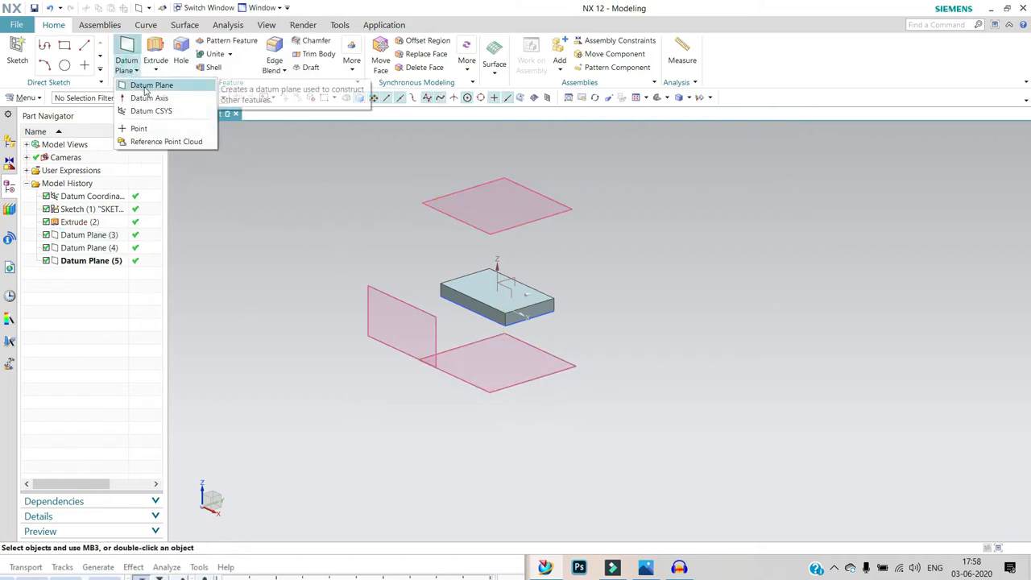
{"action": "left_click", "coordinate": [144, 85]}
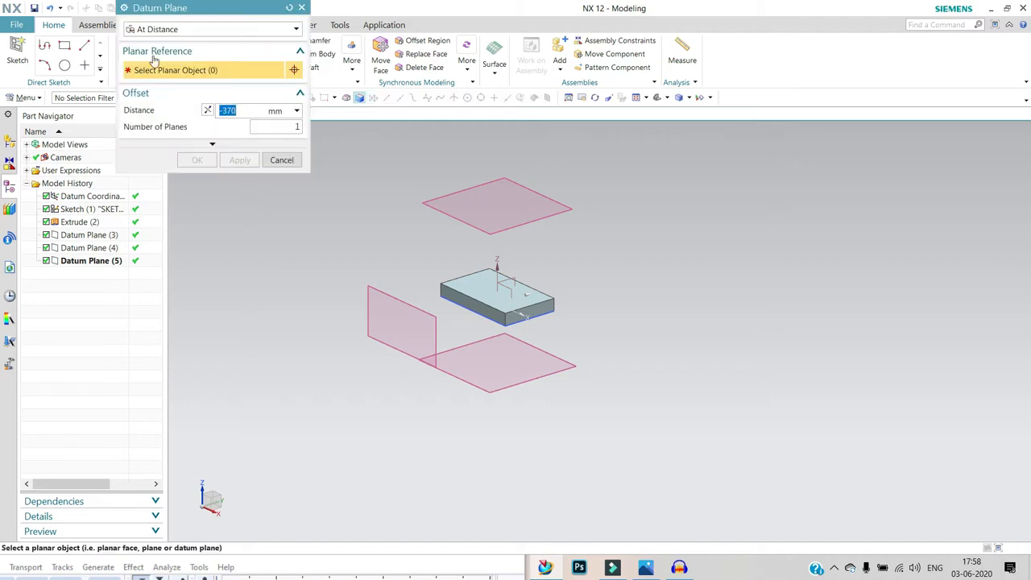
{"action": "left_click", "coordinate": [145, 31]}
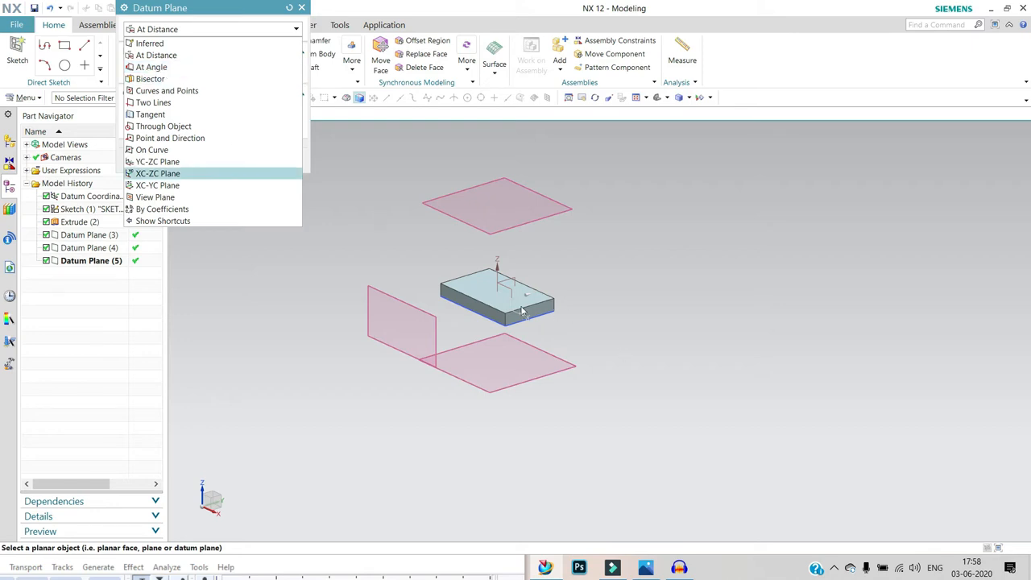
{"action": "left_click", "coordinate": [308, 250]}
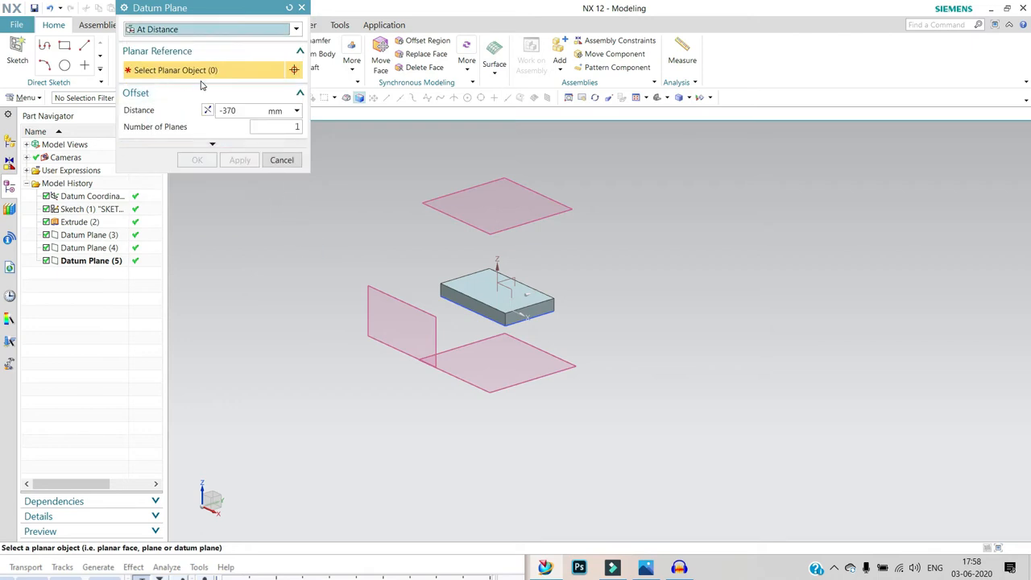
{"action": "left_click", "coordinate": [232, 31]}
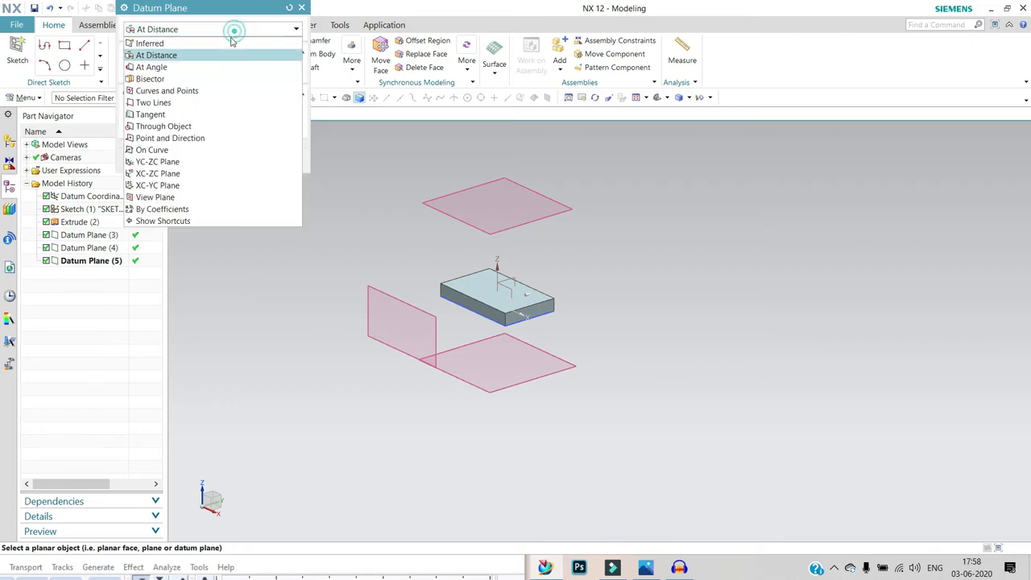
{"action": "left_click", "coordinate": [172, 68]}
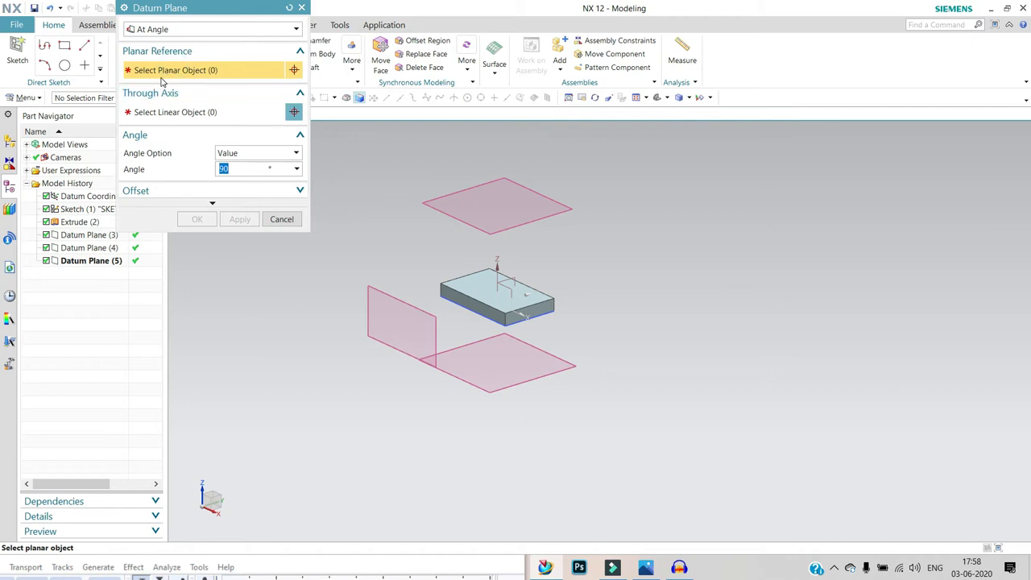
{"action": "scroll", "coordinate": [556, 304], "scroll_direction": "up", "scroll_amount": 2}
{"action": "left_click", "coordinate": [535, 299]}
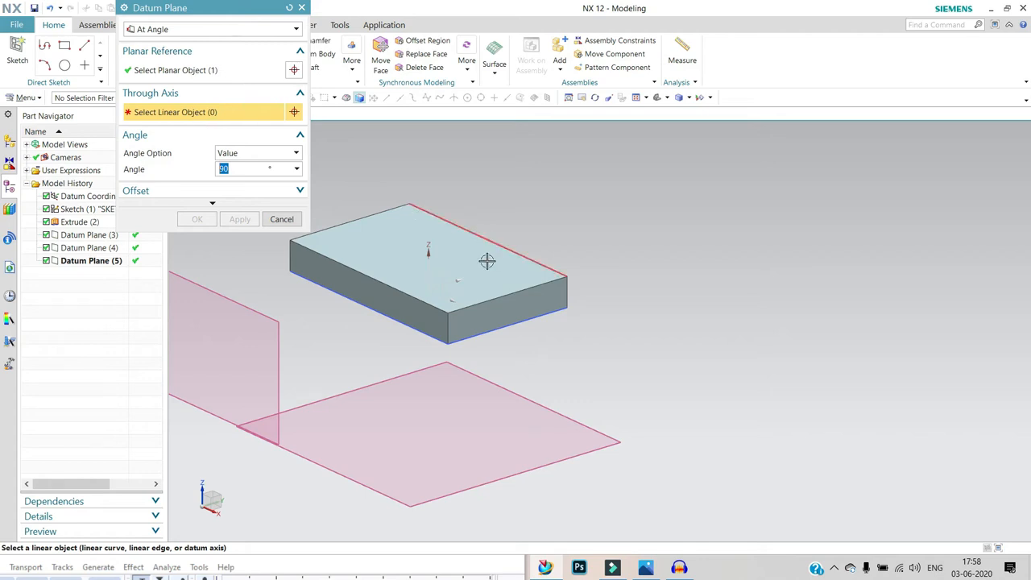
{"action": "left_click", "coordinate": [501, 293]}
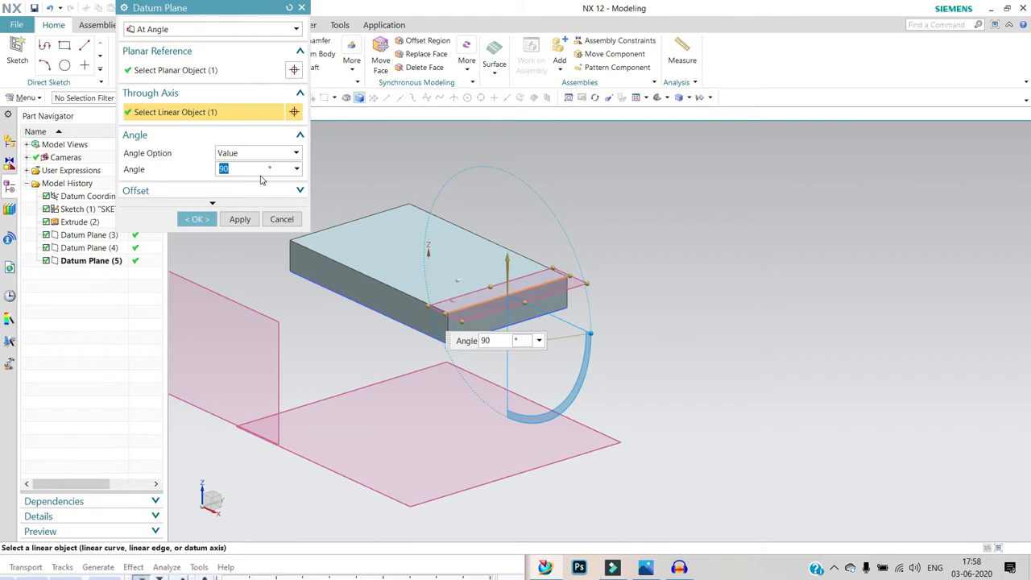
{"action": "key", "text": "Return"}
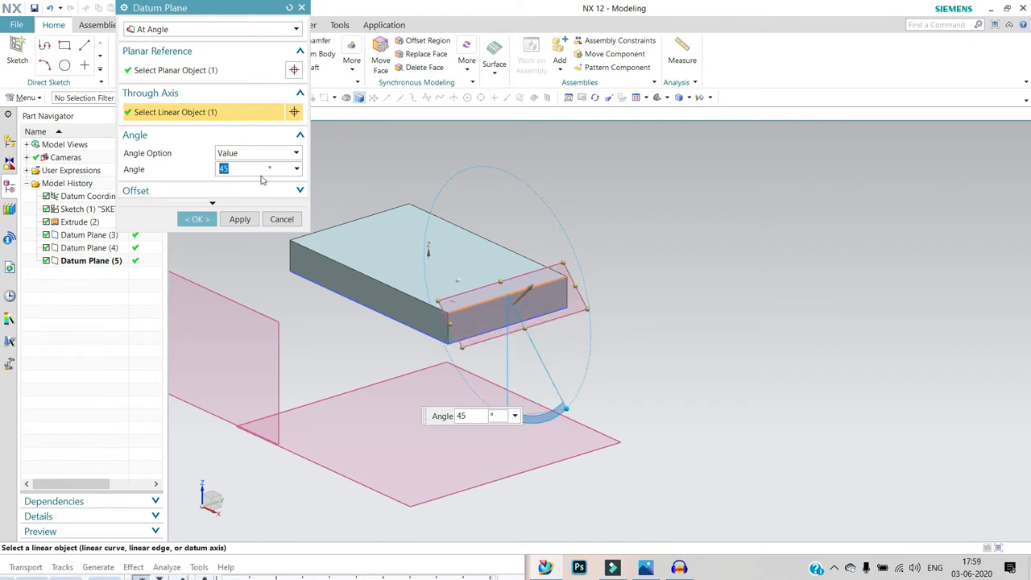
{"action": "mouse_move", "coordinate": [617, 377]}
{"action": "middle_mouse_down"}
{"action": "mouse_move", "coordinate": [663, 382]}
{"action": "mouse_move", "coordinate": [597, 379]}
{"action": "mouse_move", "coordinate": [617, 365]}
{"action": "middle_mouse_up"}
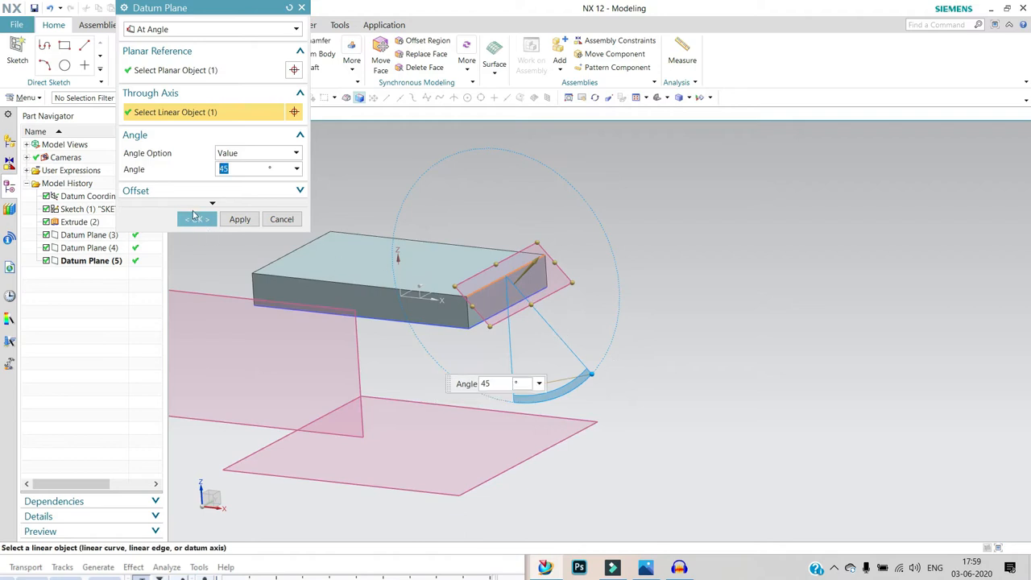
{"action": "left_click", "coordinate": [194, 217]}
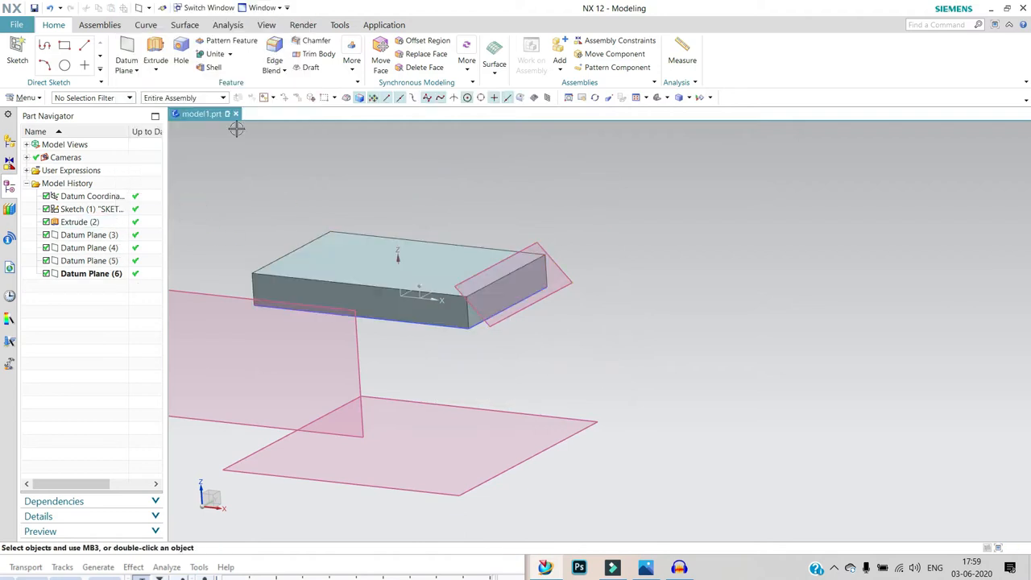
Create an At Angle datum plane at 28° to the block's top face, passing through the front long top edge
{"action": "left_click", "coordinate": [130, 47]}
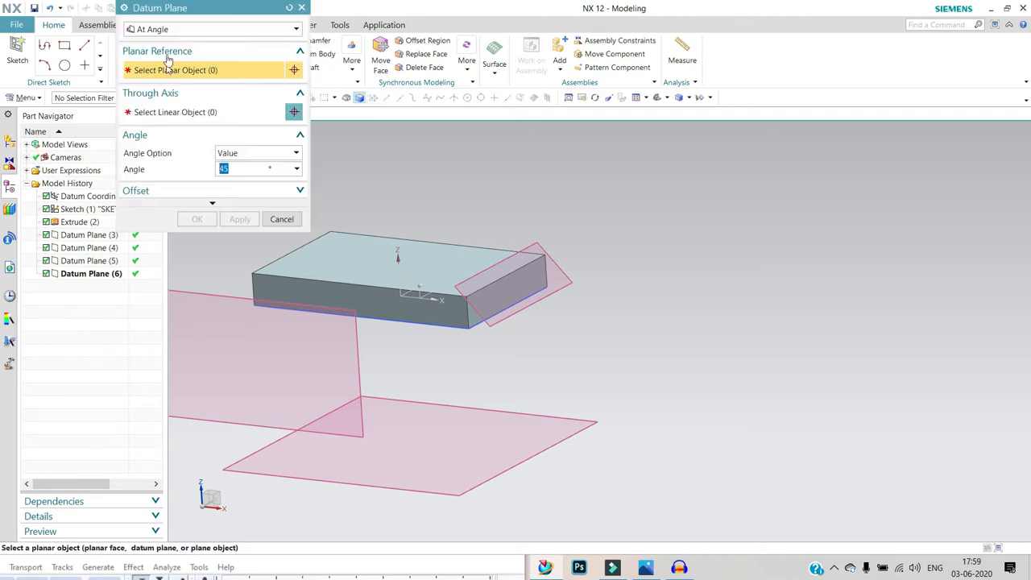
{"action": "left_click", "coordinate": [358, 259]}
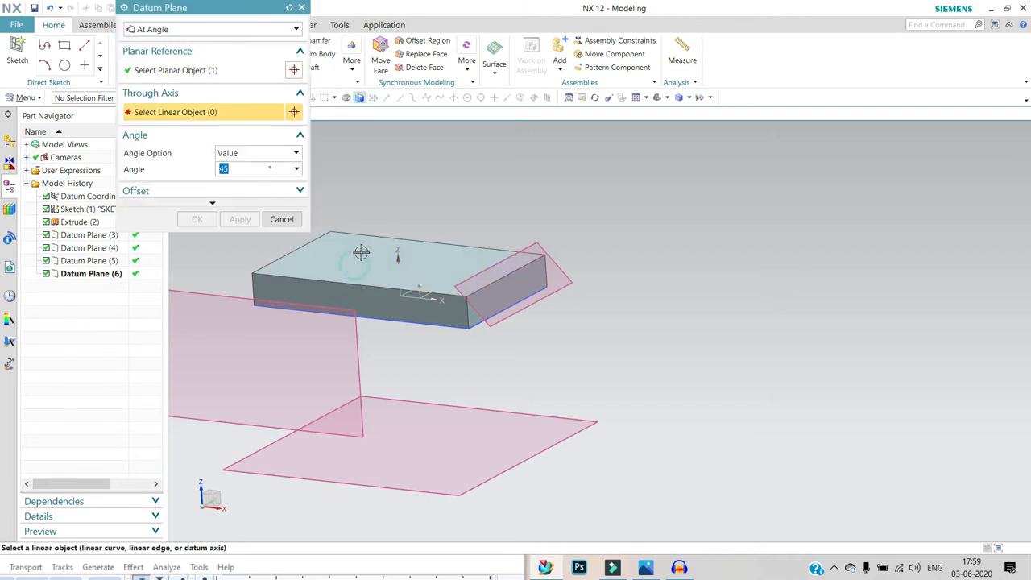
{"action": "left_click", "coordinate": [299, 280]}
{"action": "left_click_drag", "start_coordinate": [381, 268], "coordinate": [411, 212]}
{"action": "middle_click_drag", "start_coordinate": [651, 378], "coordinate": [564, 387]}
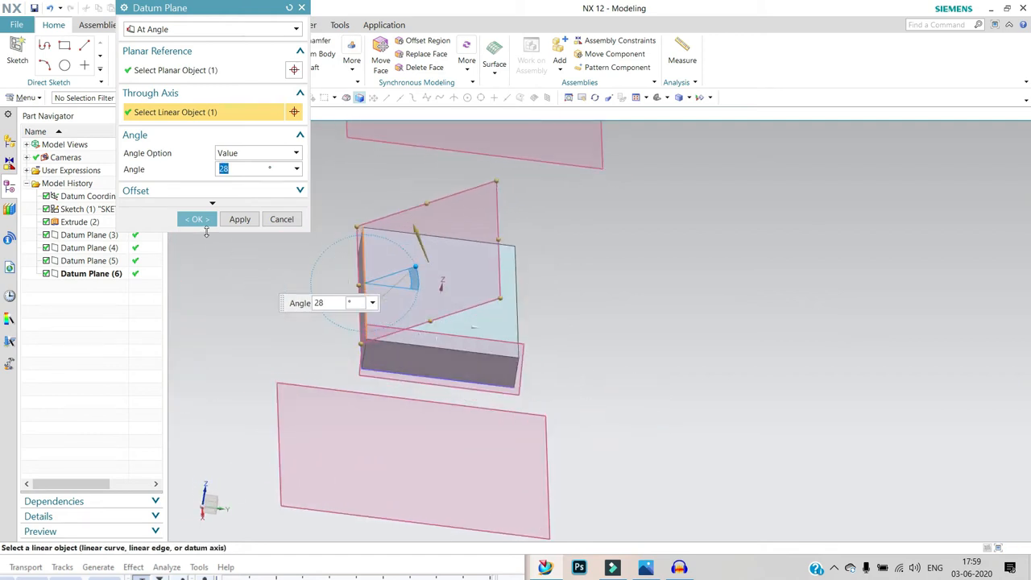
{"action": "left_click", "coordinate": [199, 221]}
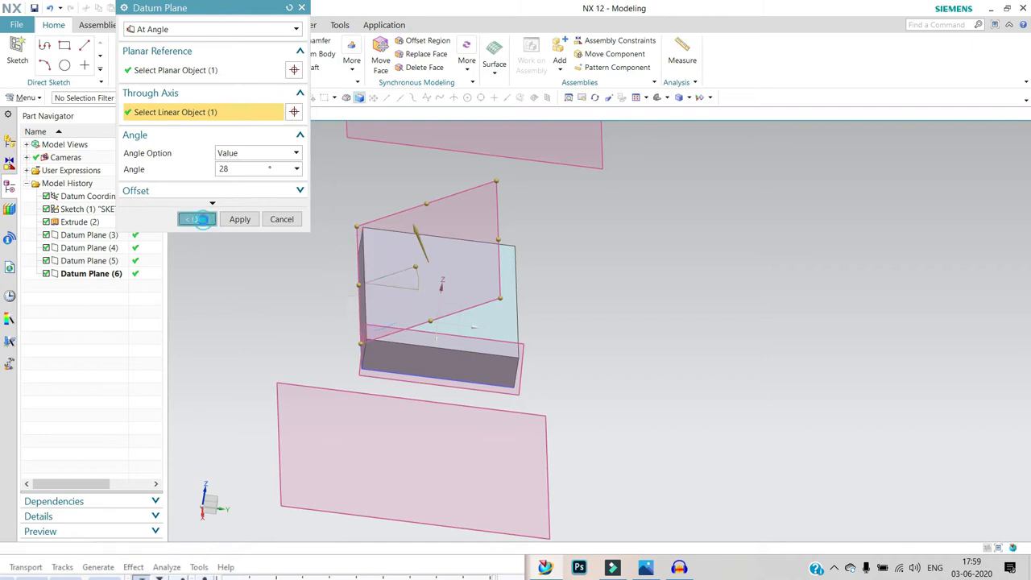
Create a Bisector datum plane midway between the block's two opposite long side faces
{"action": "left_click", "coordinate": [126, 46]}
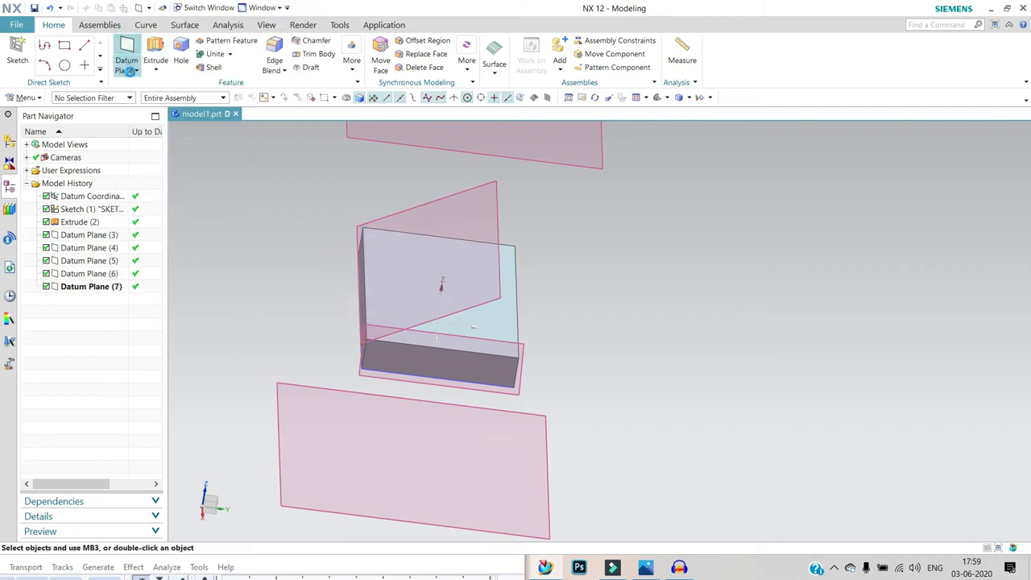
{"action": "left_click", "coordinate": [186, 30]}
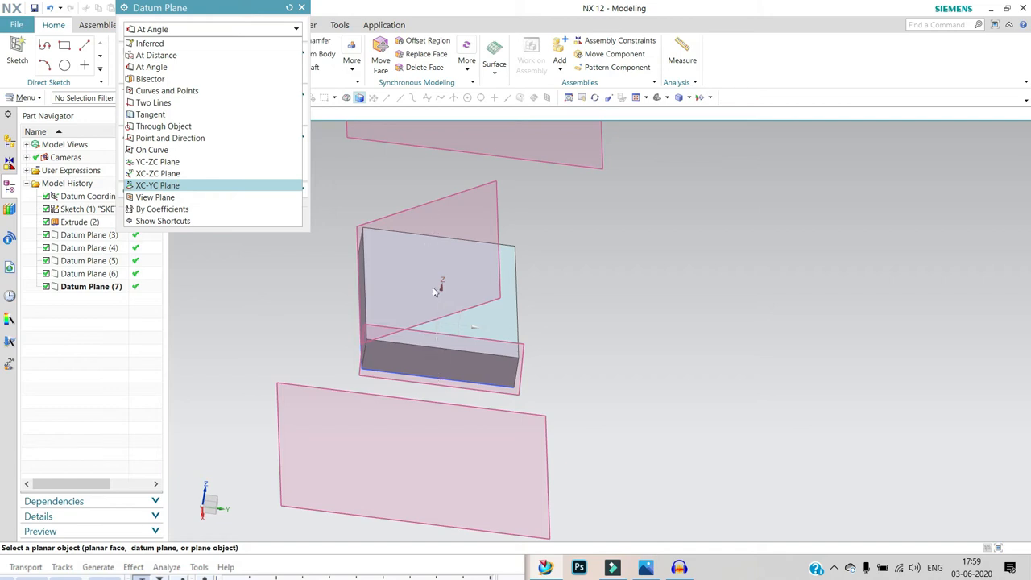
{"action": "left_click", "coordinate": [591, 362]}
{"action": "middle_click_drag", "start_coordinate": [546, 323], "coordinate": [483, 322]}
{"action": "left_click", "coordinate": [158, 33]}
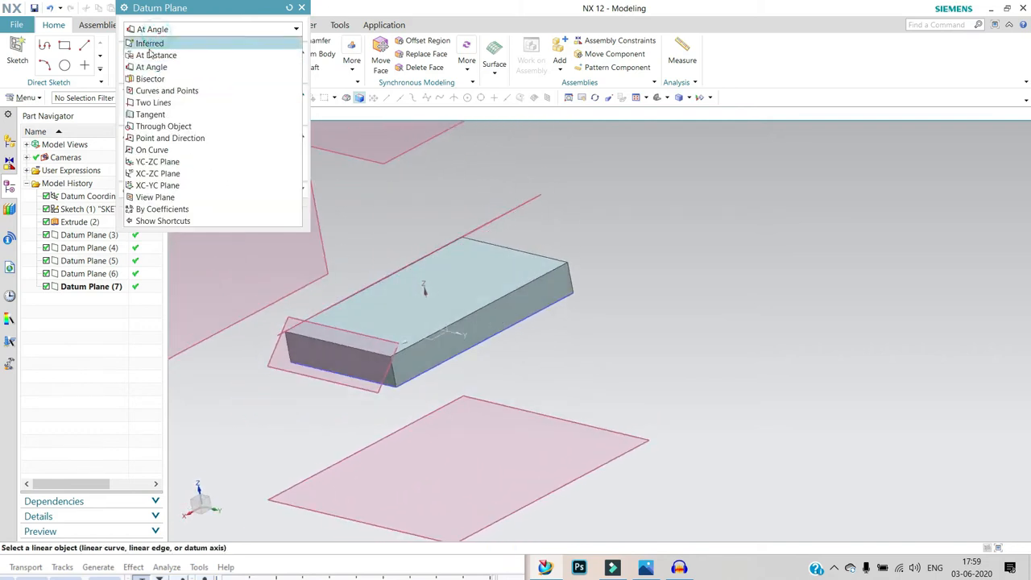
{"action": "left_click", "coordinate": [142, 76]}
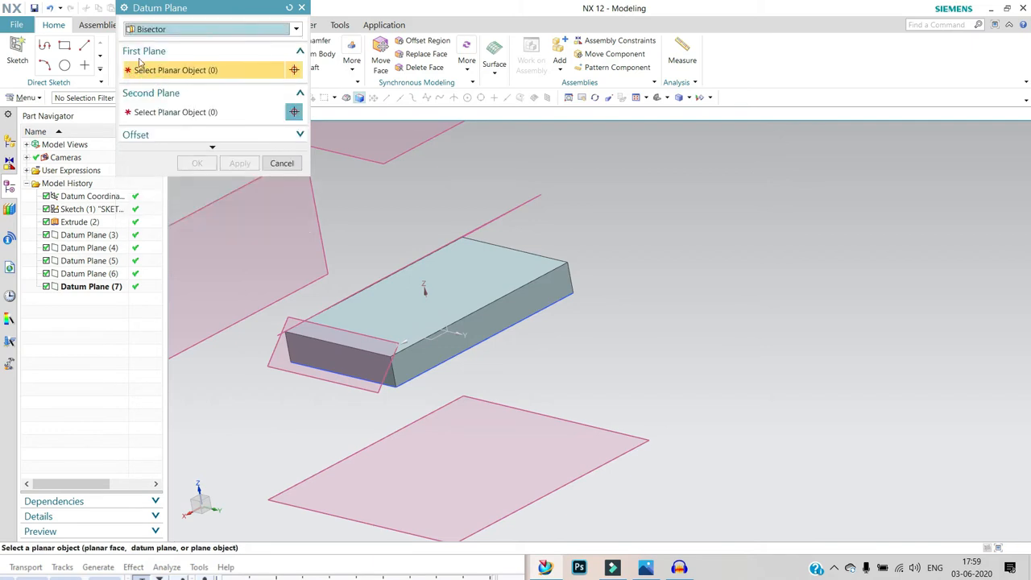
{"action": "left_click", "coordinate": [558, 289]}
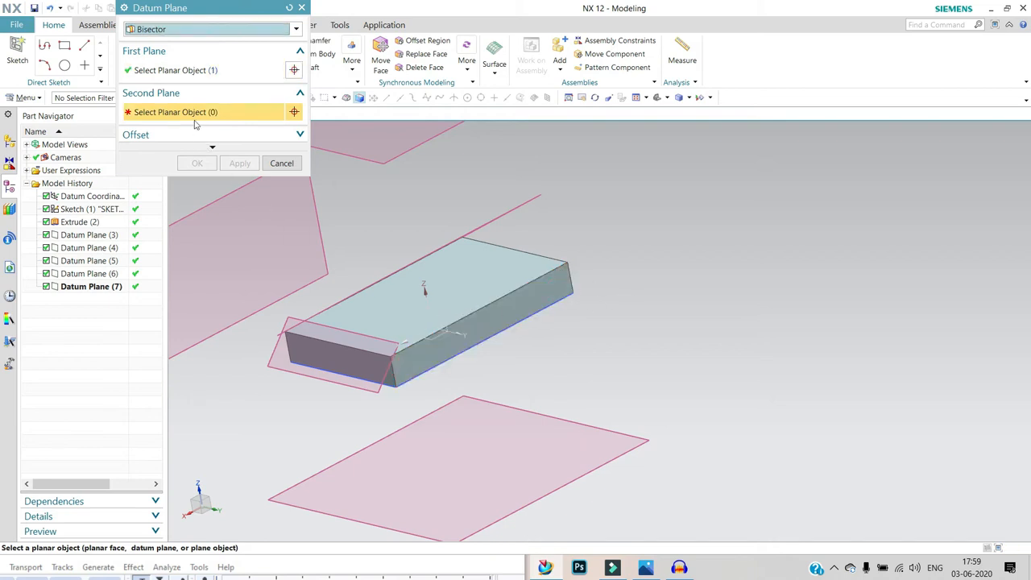
{"action": "middle_click_drag", "start_coordinate": [283, 326], "coordinate": [391, 346]}
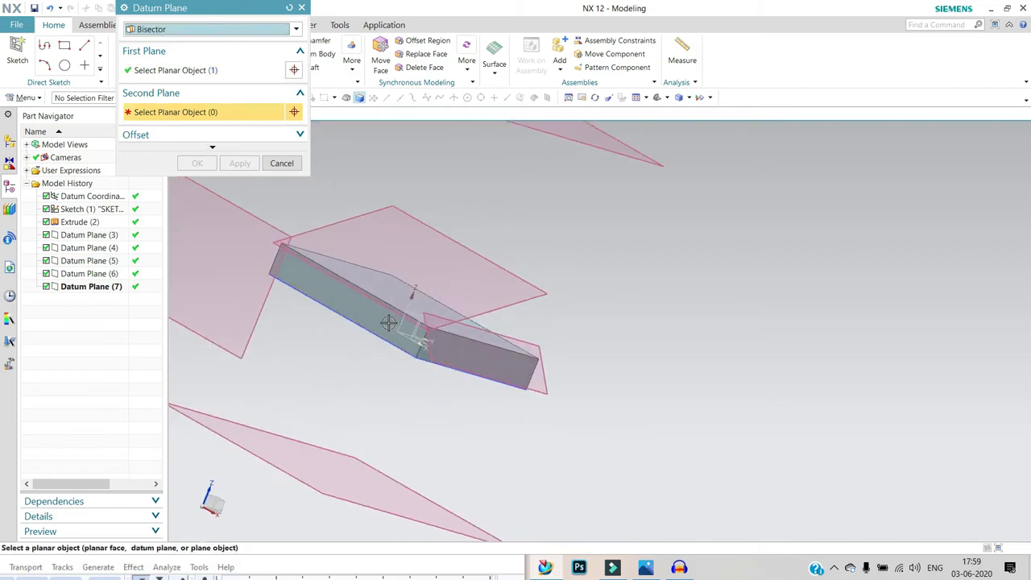
{"action": "left_click", "coordinate": [388, 322]}
{"action": "middle_click_drag", "start_coordinate": [557, 319], "coordinate": [493, 332]}
{"action": "middle_click_drag", "start_coordinate": [571, 339], "coordinate": [594, 352]}
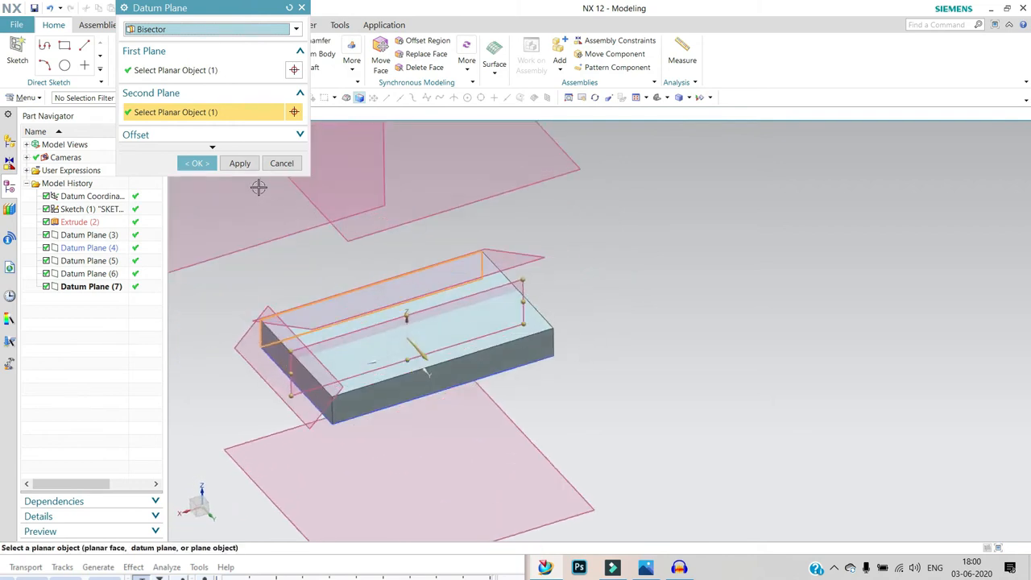
{"action": "left_click", "coordinate": [198, 163]}
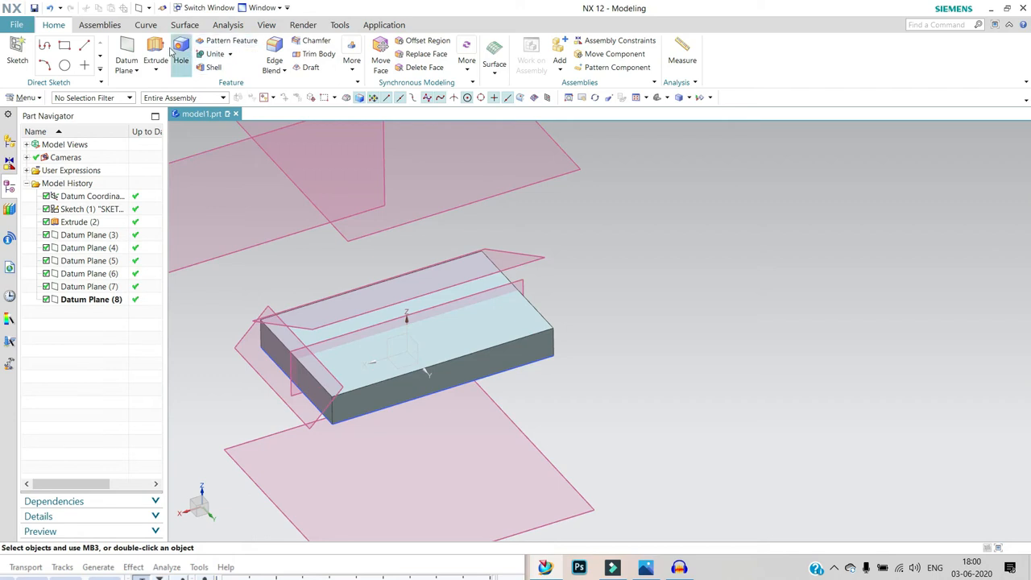
{"action": "left_click", "coordinate": [126, 50]}
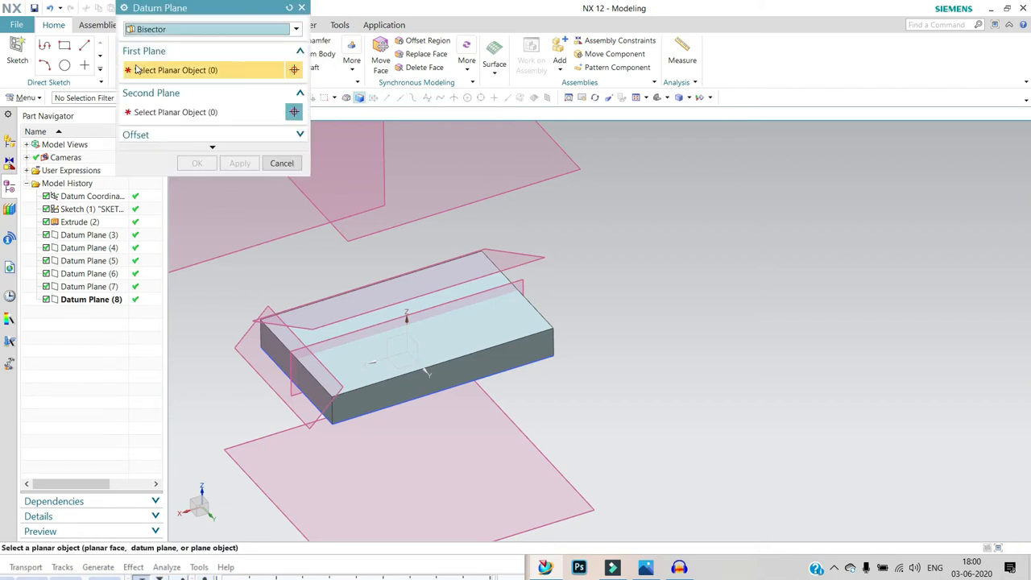
{"action": "left_click", "coordinate": [172, 30]}
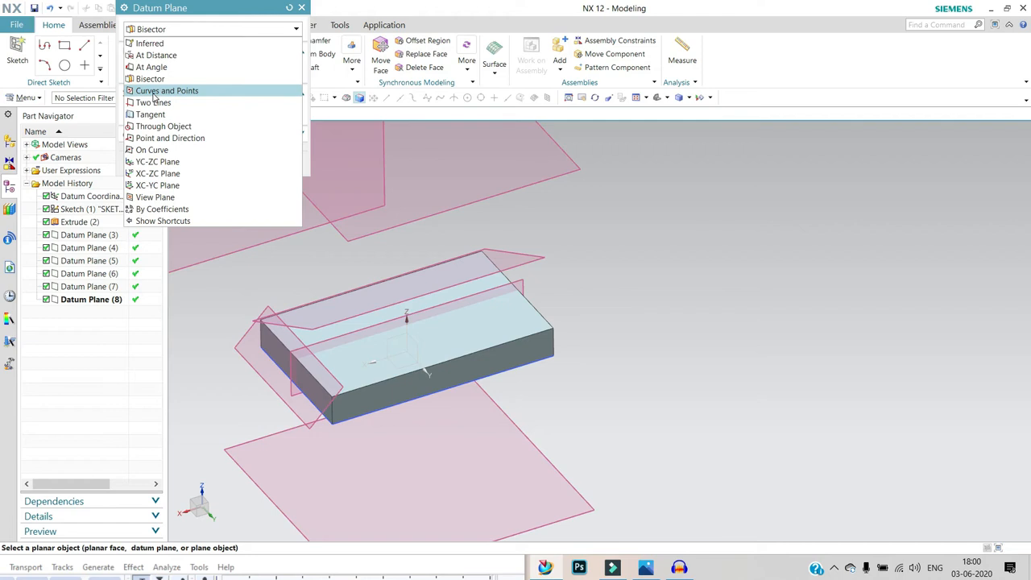
{"action": "left_click", "coordinate": [635, 264]}
{"action": "scroll", "coordinate": [647, 276], "scroll_direction": "up", "scroll_amount": 3}
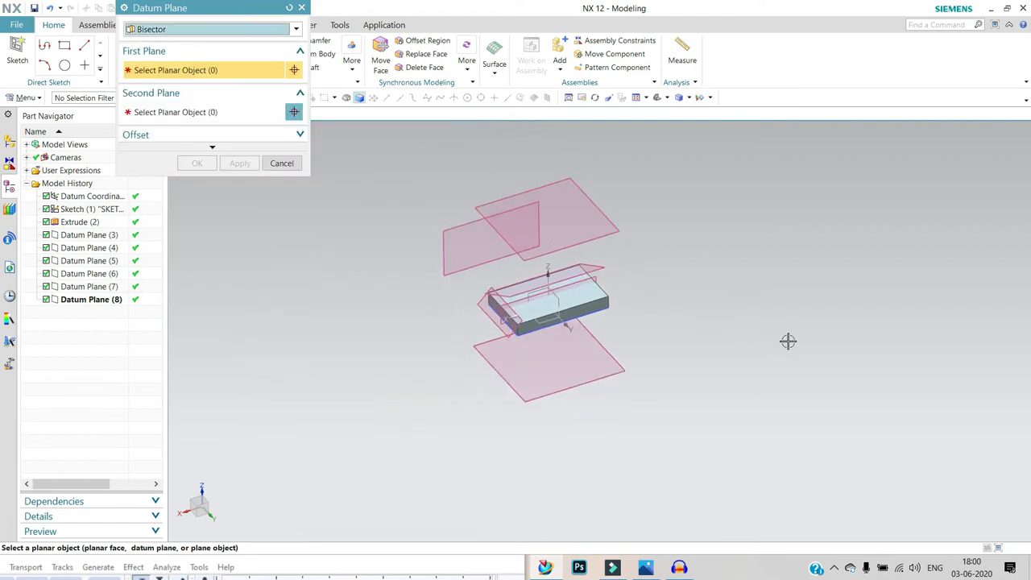
{"action": "scroll", "coordinate": [723, 298], "scroll_direction": "down", "scroll_amount": 2}
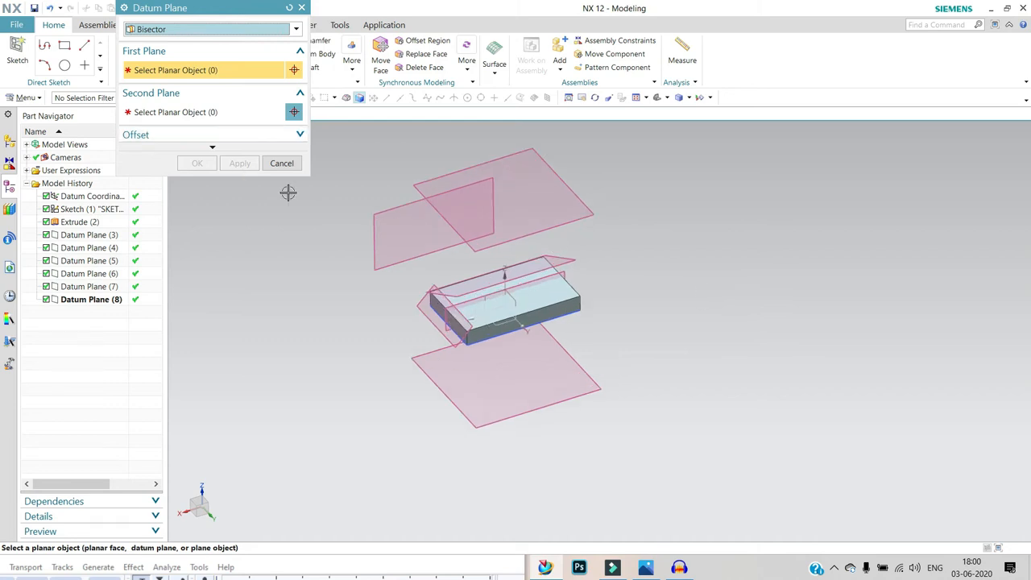
{"action": "left_click", "coordinate": [281, 164]}
Sketch a wide three-point arc of about 895 mm radius above the block on the XZ plane and finish the sketch
{"action": "left_click", "coordinate": [16, 49]}
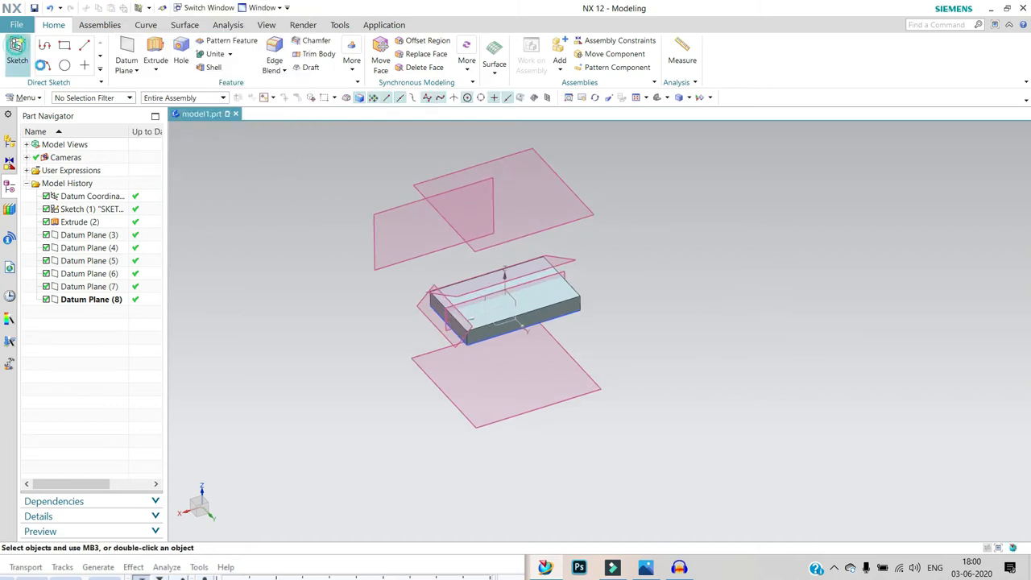
{"action": "left_click", "coordinate": [493, 292]}
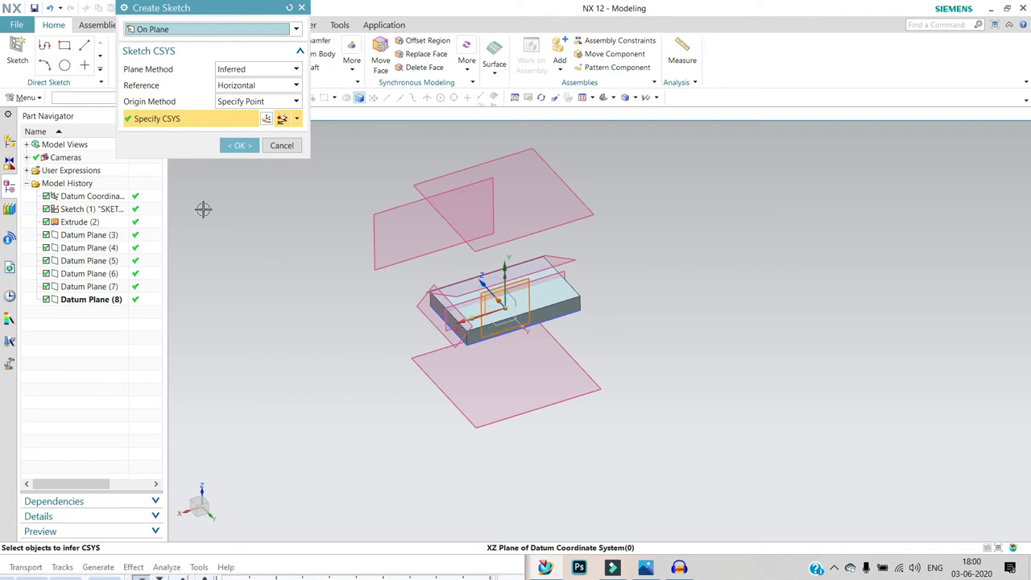
{"action": "left_click", "coordinate": [238, 145]}
{"action": "scroll", "coordinate": [483, 334], "scroll_direction": "down", "scroll_amount": 3}
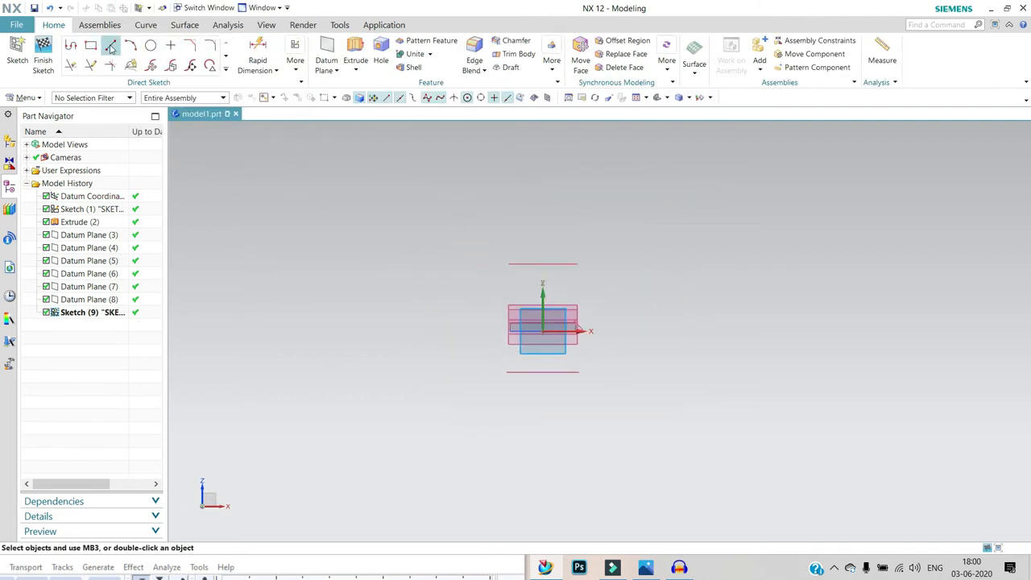
{"action": "left_click", "coordinate": [130, 49]}
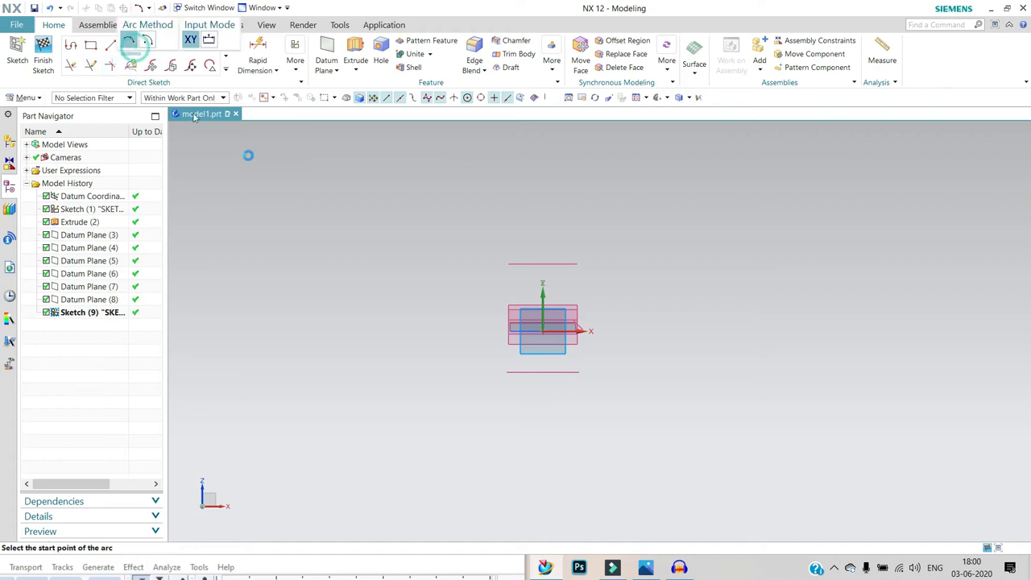
{"action": "left_click", "coordinate": [288, 341]}
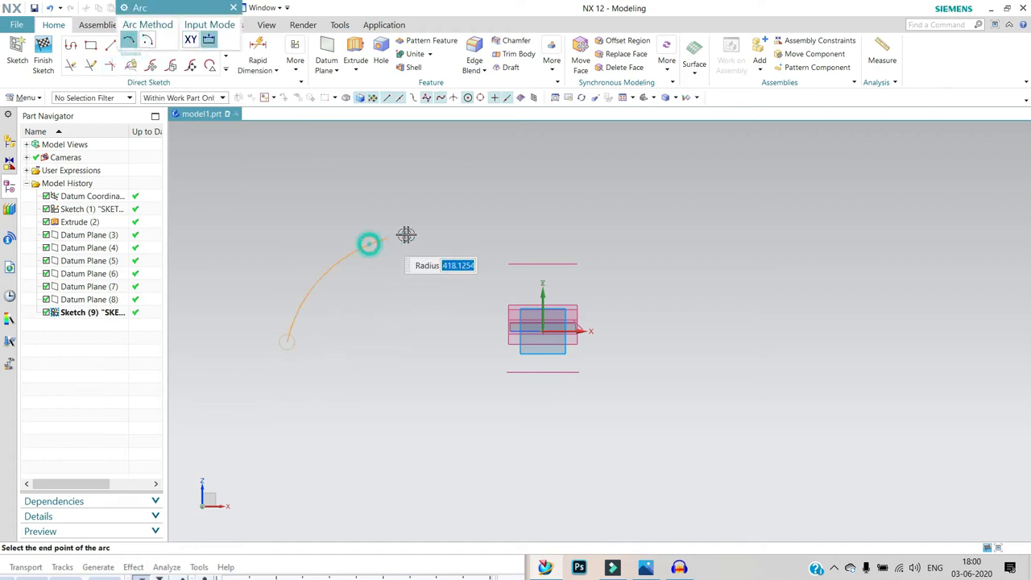
{"action": "left_click", "coordinate": [672, 240]}
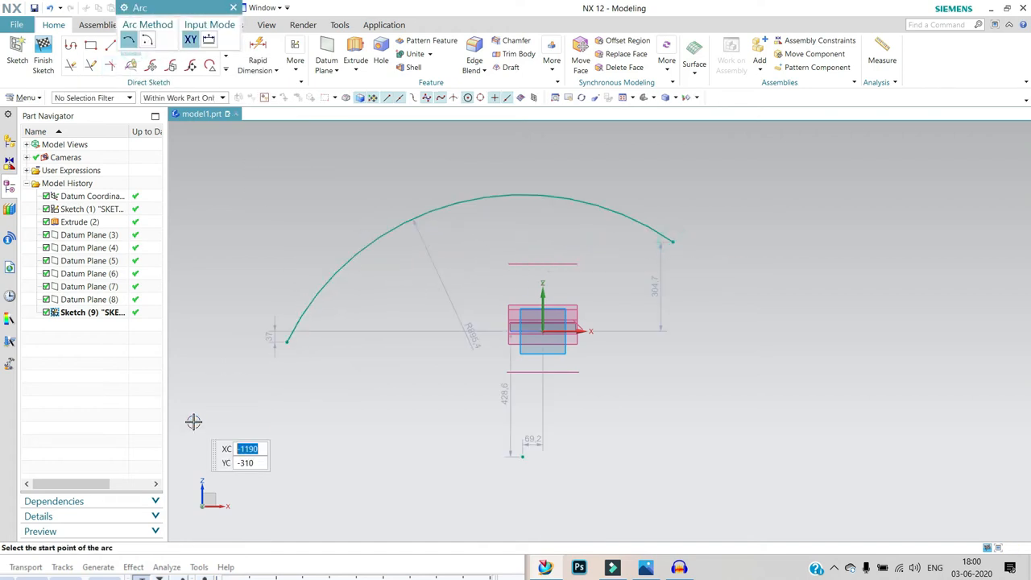
{"action": "left_click", "coordinate": [40, 56]}
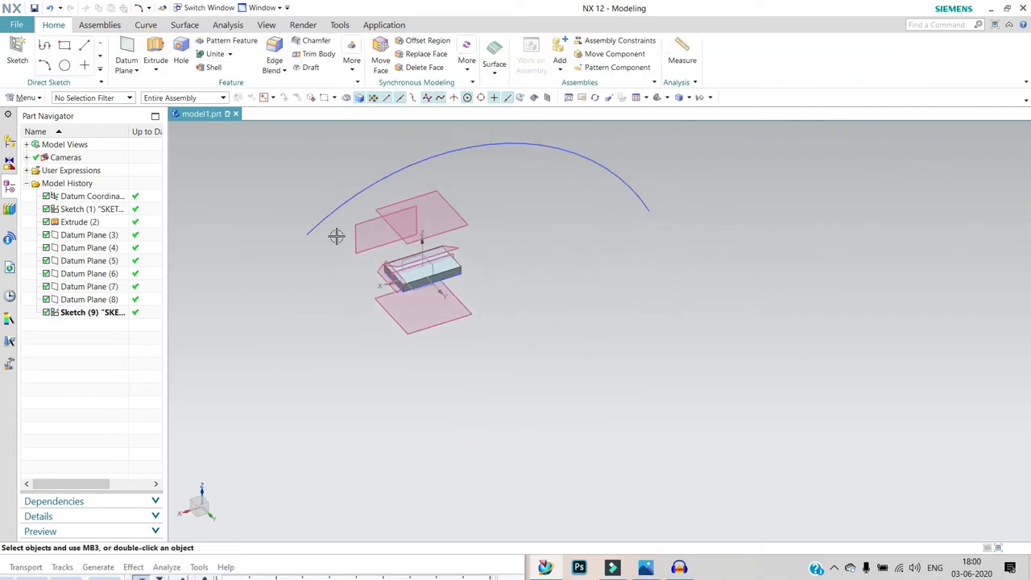
{"action": "middle_click_drag", "start_coordinate": [440, 232], "coordinate": [307, 271]}
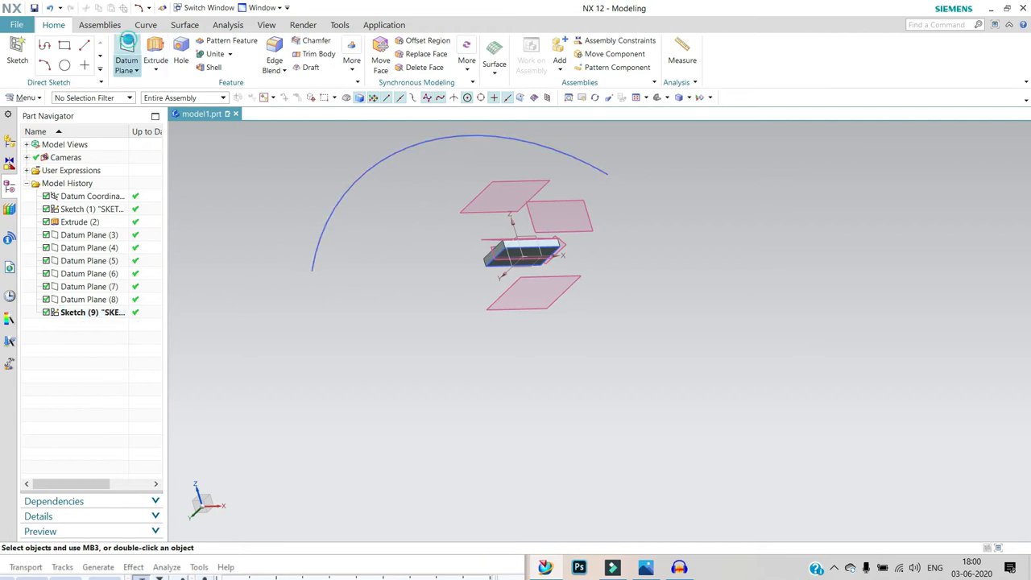
Create a Curves and Points datum plane at the end point of the arc farthest from the block
{"action": "left_click", "coordinate": [127, 50]}
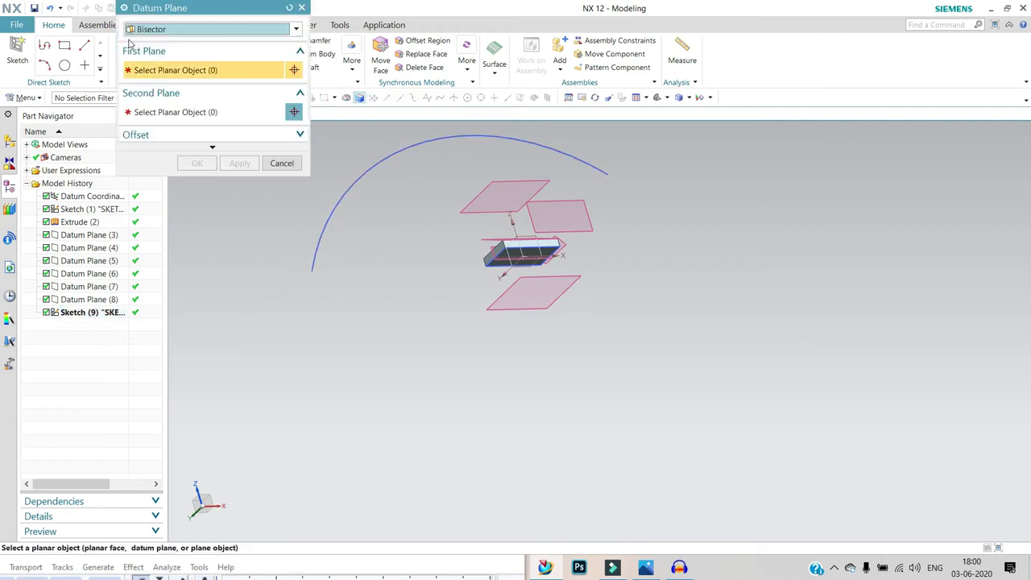
{"action": "left_click", "coordinate": [183, 31]}
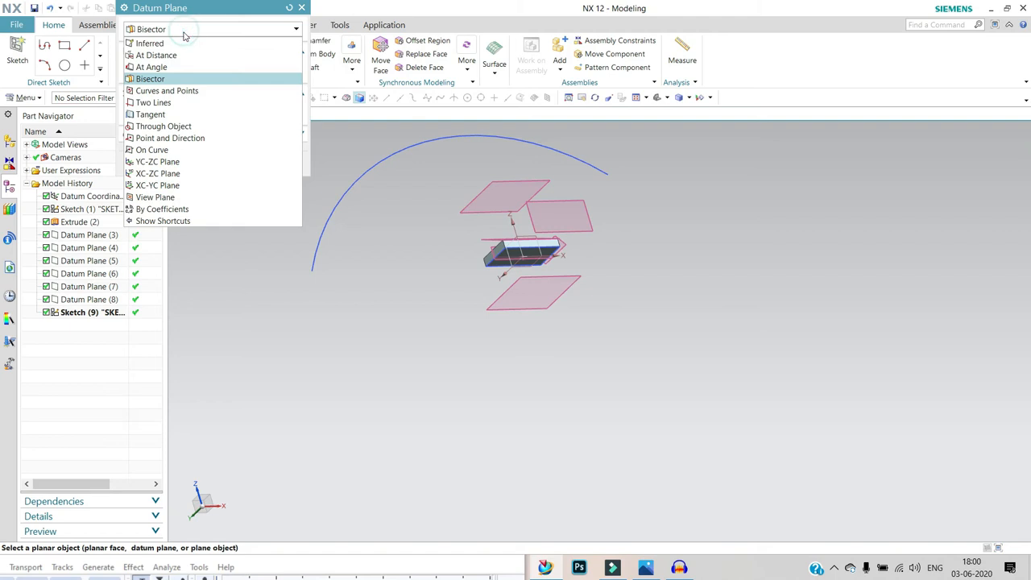
{"action": "left_click", "coordinate": [163, 92]}
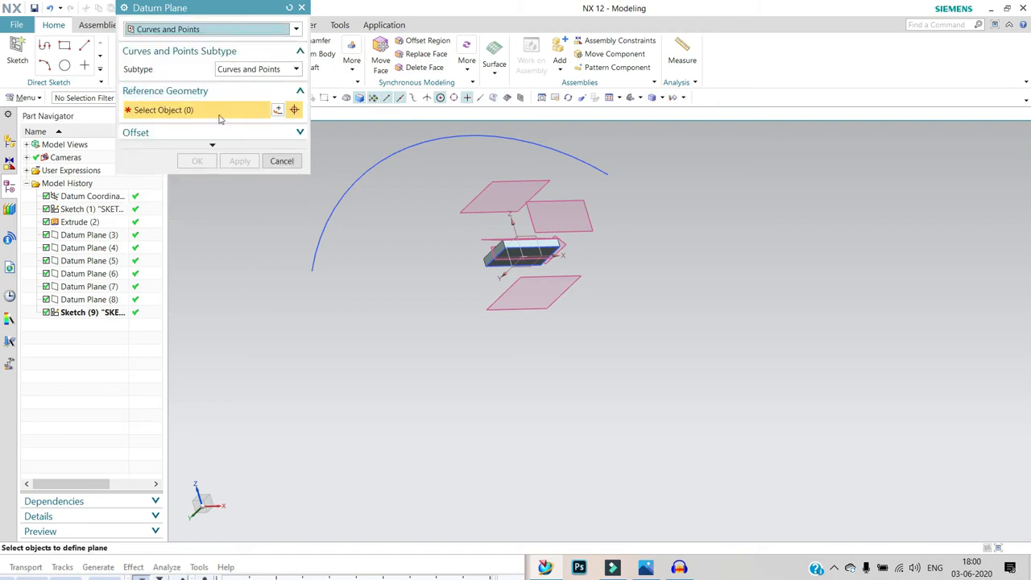
{"action": "left_click", "coordinate": [311, 272]}
{"action": "middle_click_drag", "start_coordinate": [264, 356], "coordinate": [309, 311]}
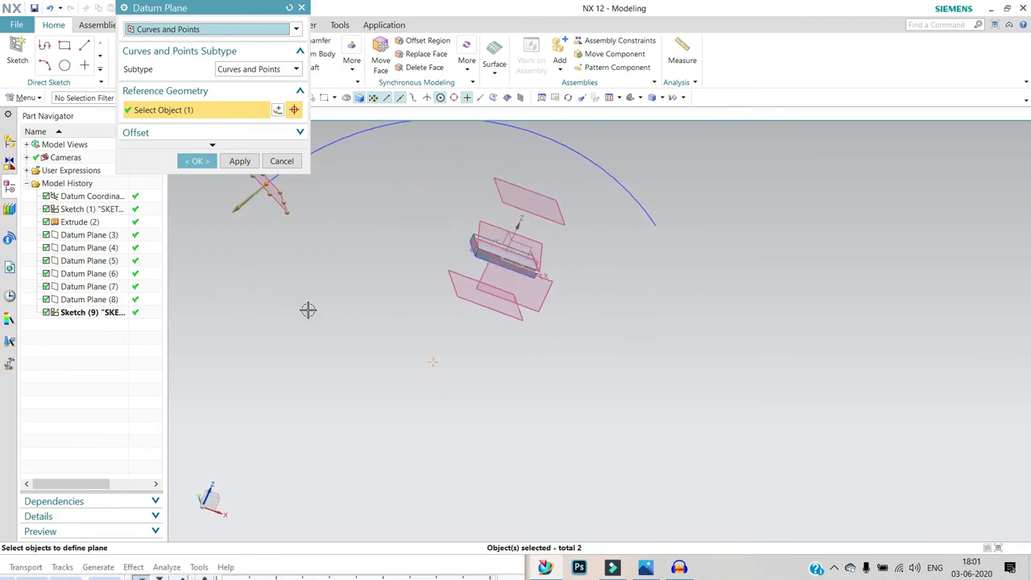
{"action": "scroll", "coordinate": [308, 310], "scroll_direction": "down", "scroll_amount": 3}
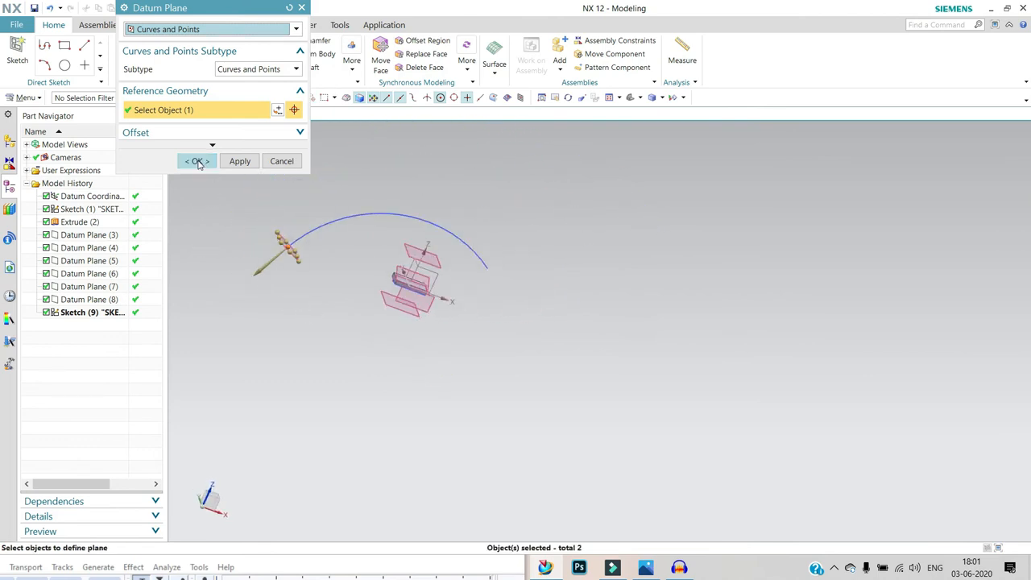
{"action": "left_click", "coordinate": [197, 161]}
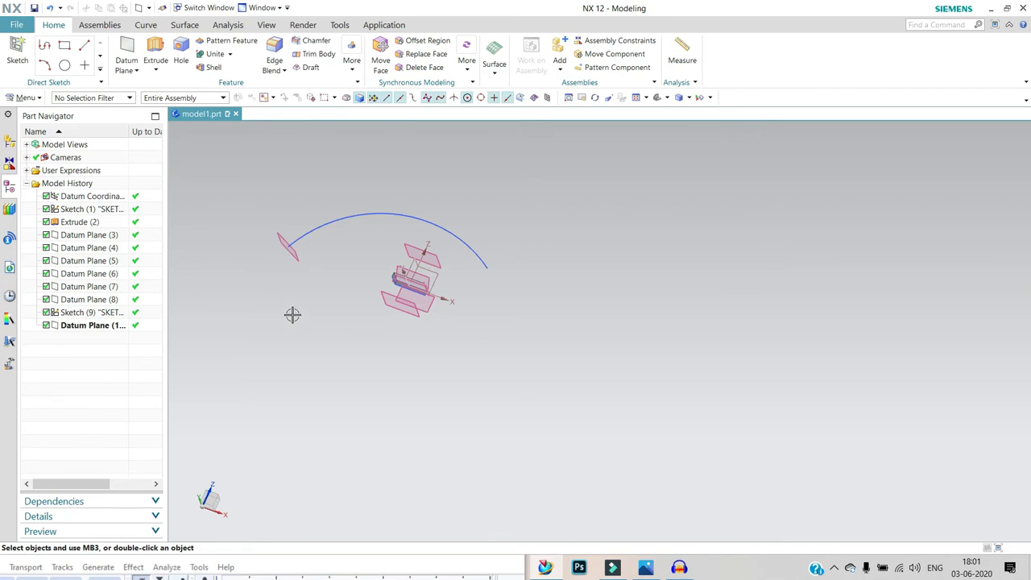
{"action": "left_click", "coordinate": [138, 71]}
{"action": "left_click", "coordinate": [154, 88]}
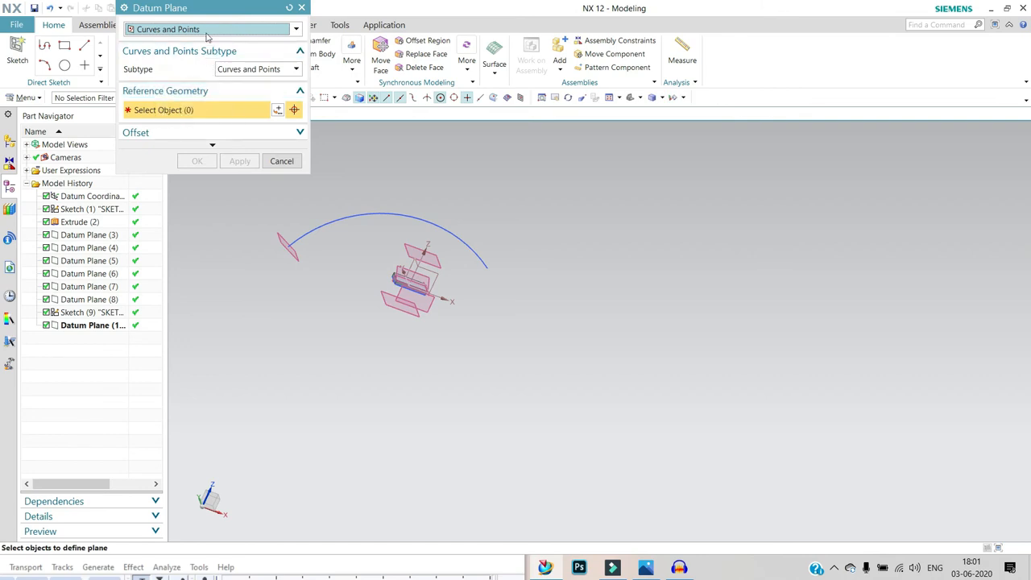
{"action": "left_click", "coordinate": [204, 29]}
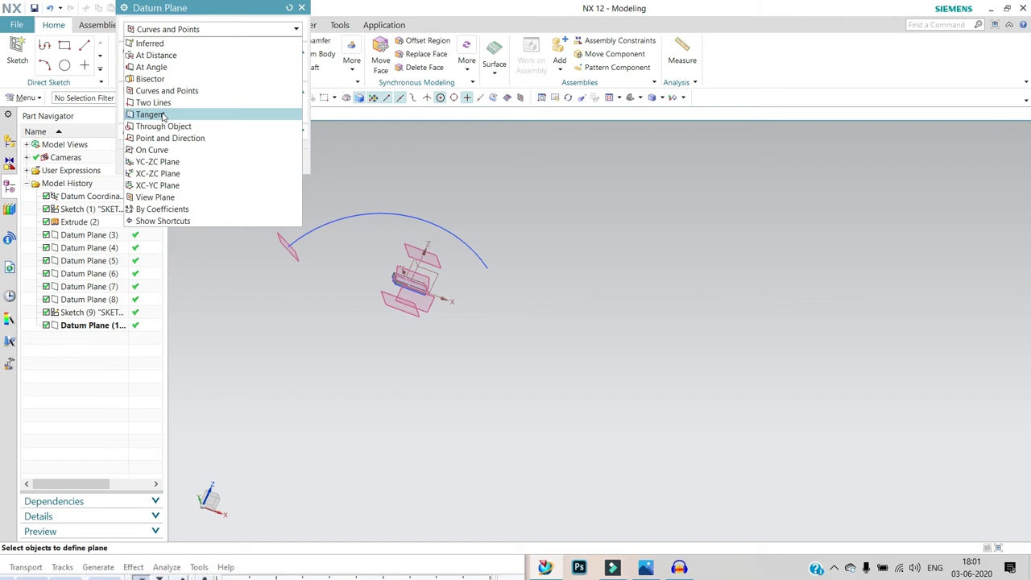
{"action": "left_click", "coordinate": [291, 311]}
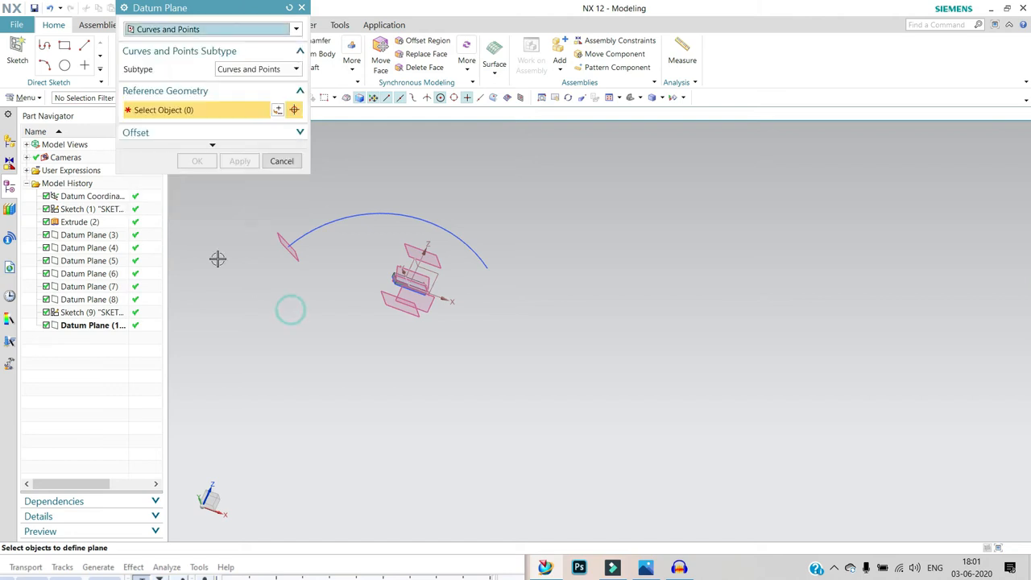
{"action": "left_click", "coordinate": [277, 162]}
Sketch a circle about 845 mm in diameter on the XY plane, beyond the arc's far end, and finish the sketch
{"action": "left_click", "coordinate": [17, 53]}
{"action": "middle_click_drag", "start_coordinate": [511, 353], "coordinate": [294, 210]}
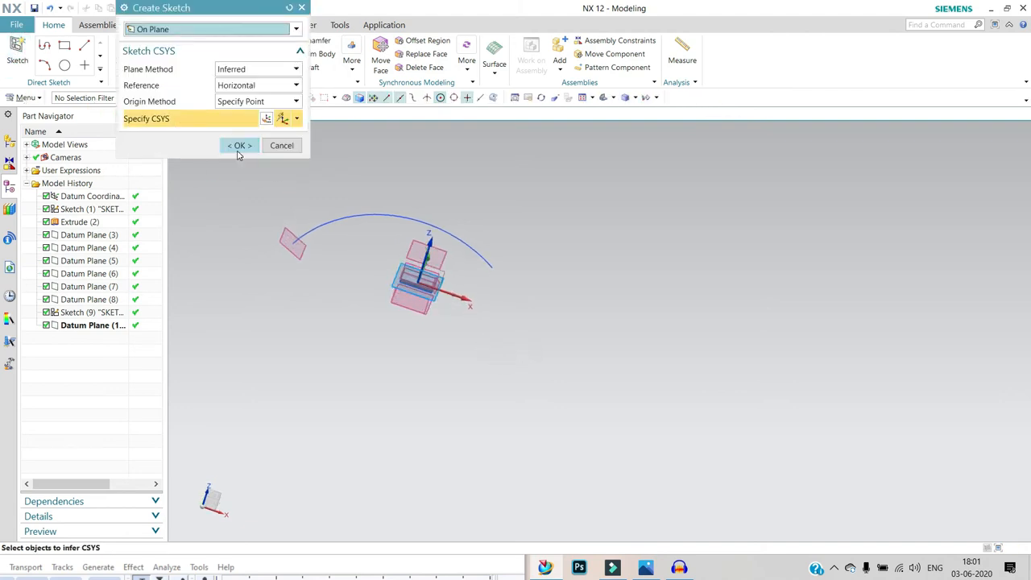
{"action": "left_click", "coordinate": [238, 146]}
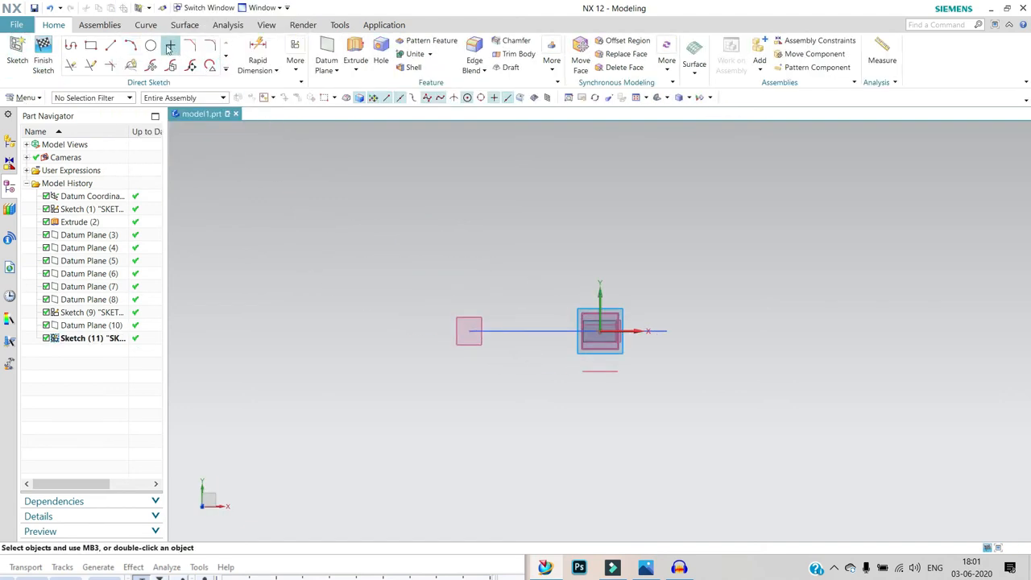
{"action": "left_click", "coordinate": [341, 336]}
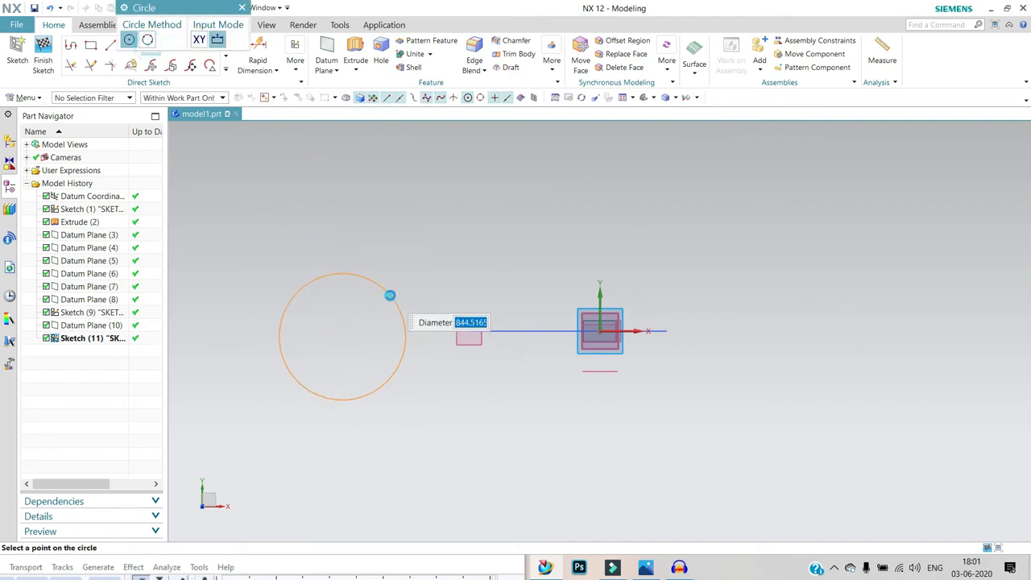
{"action": "left_click", "coordinate": [389, 293]}
{"action": "left_click", "coordinate": [42, 55]}
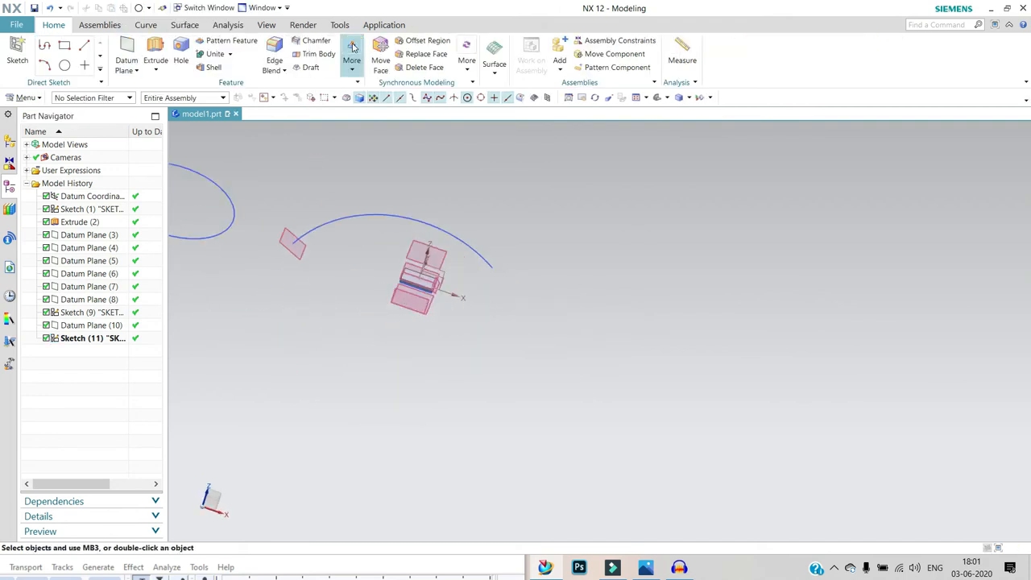
Extrude the circle into a solid disc with a start distance of 200 mm and an end distance of 30 mm
{"action": "left_click", "coordinate": [155, 52]}
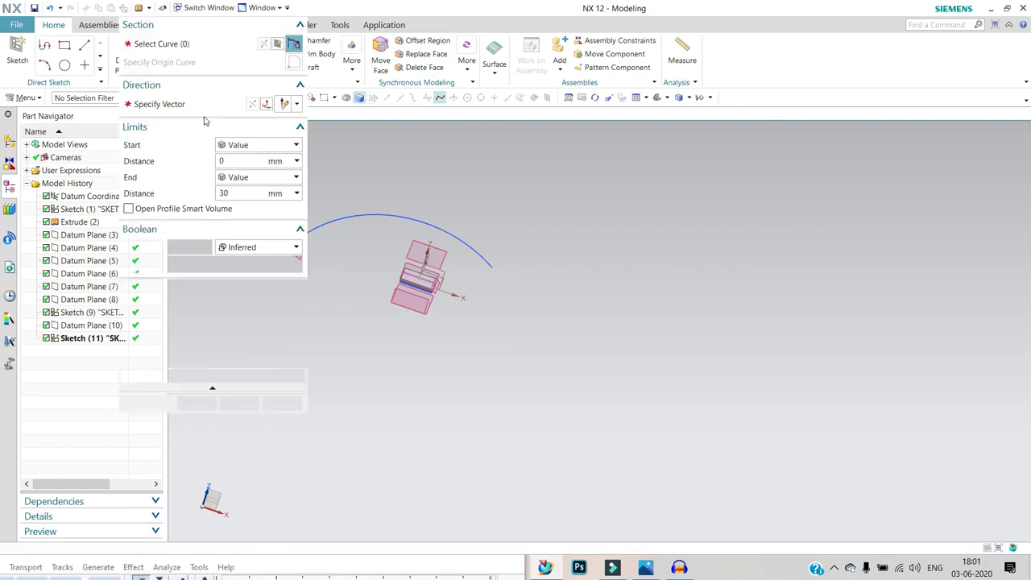
{"action": "scroll", "coordinate": [488, 314], "scroll_direction": "down", "scroll_amount": 3}
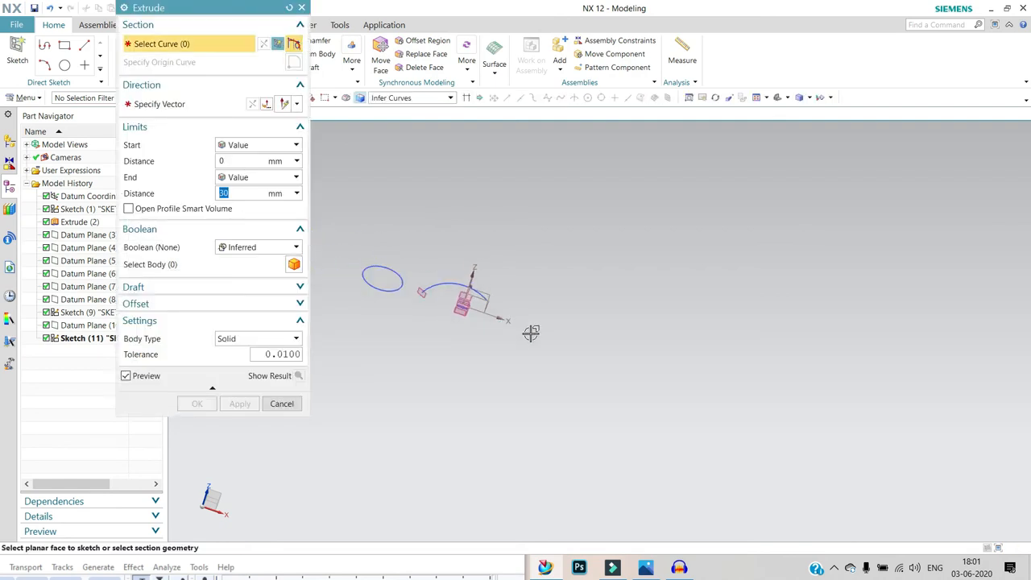
{"action": "left_click", "coordinate": [374, 289]}
{"action": "left_click_drag", "start_coordinate": [383, 276], "coordinate": [402, 211]}
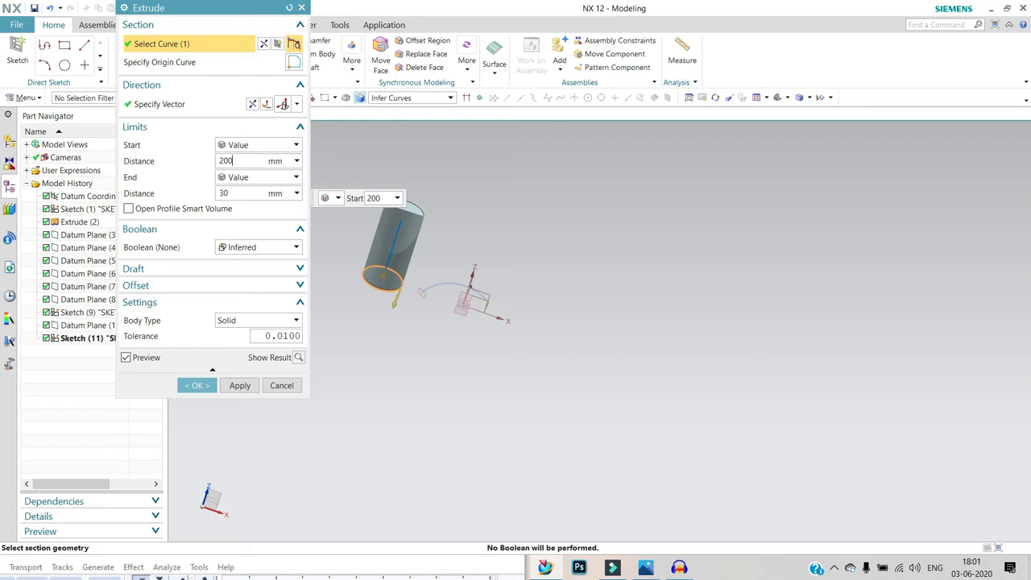
{"action": "key", "text": "Return"}
{"action": "left_click", "coordinate": [197, 387]}
{"action": "middle_click_drag", "start_coordinate": [373, 364], "coordinate": [508, 273]}
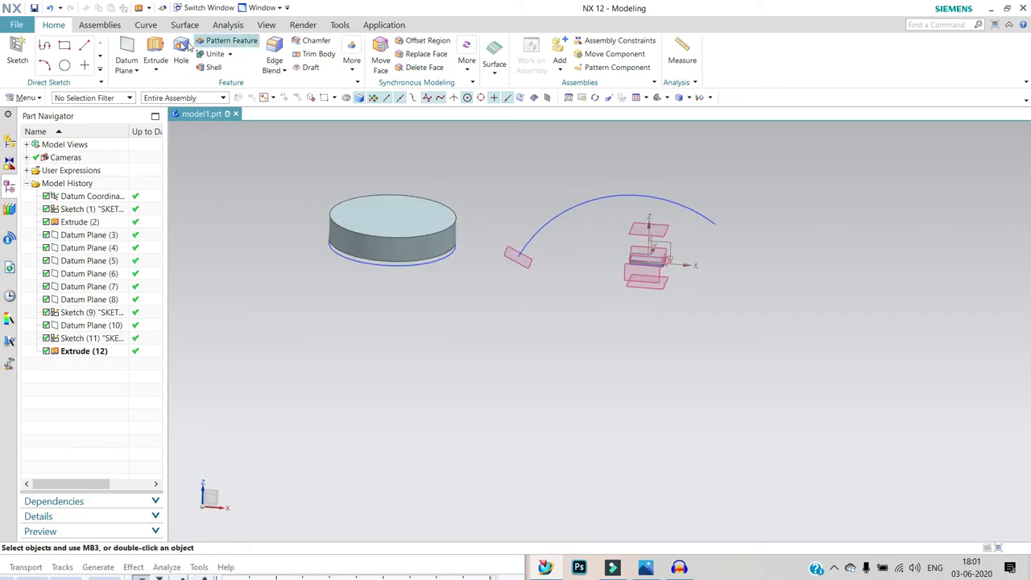
Create a Tangent datum plane on the disc's cylindrical side face
{"action": "left_click", "coordinate": [126, 49]}
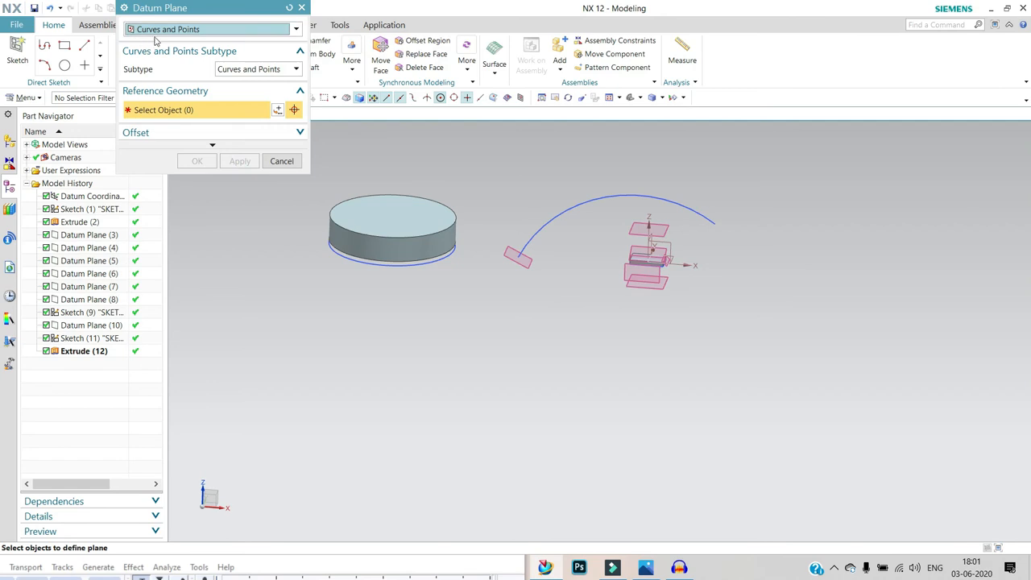
{"action": "left_click", "coordinate": [156, 29]}
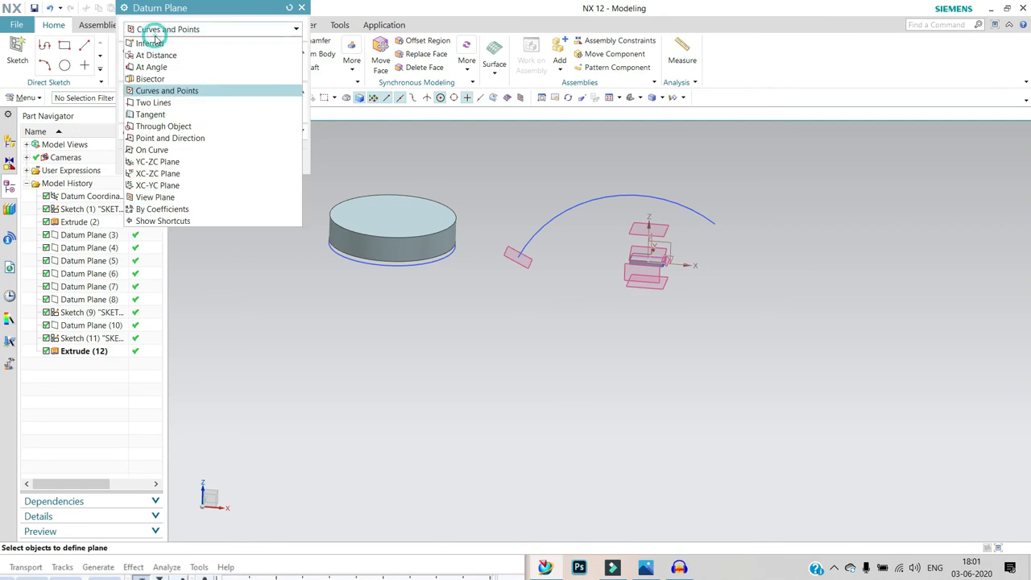
{"action": "left_click", "coordinate": [151, 114]}
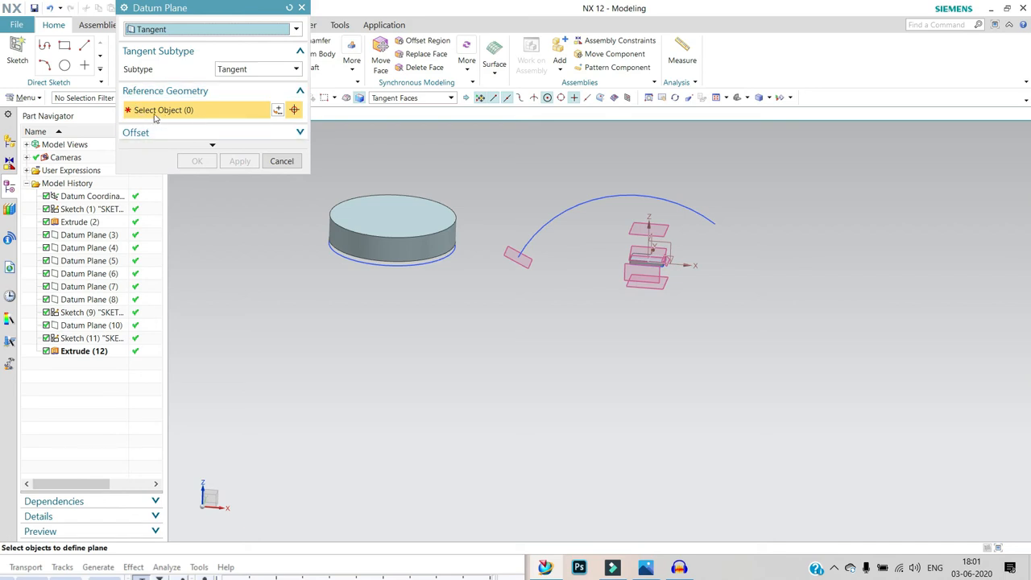
{"action": "left_click", "coordinate": [421, 247]}
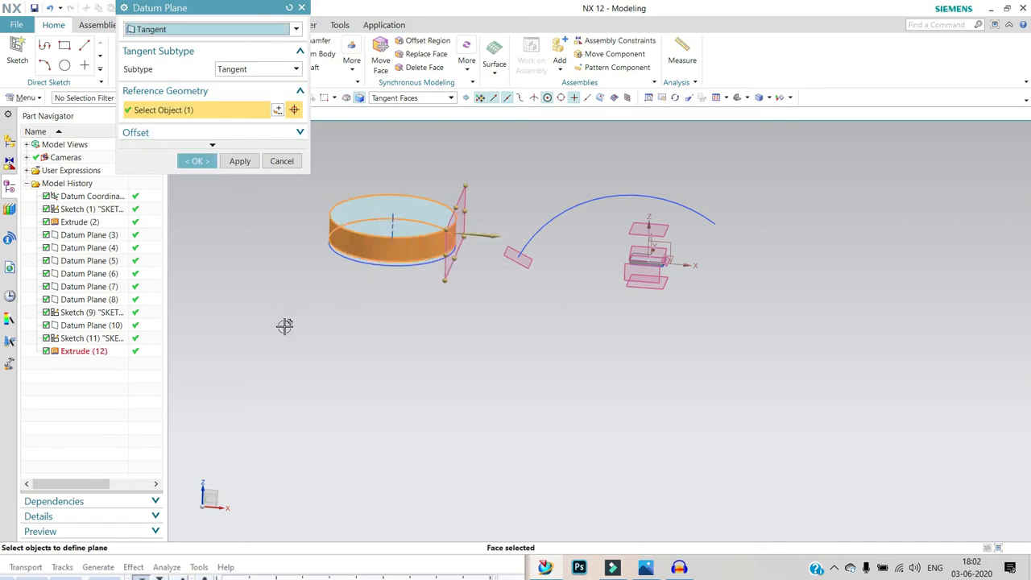
{"action": "middle_click_drag", "start_coordinate": [295, 322], "coordinate": [253, 349]}
{"action": "left_click", "coordinate": [202, 165]}
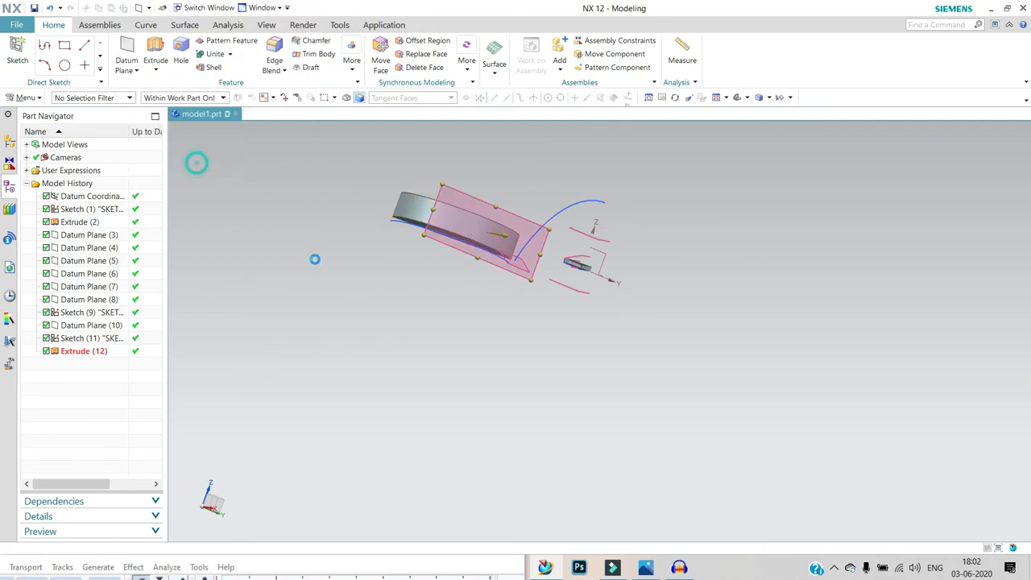
{"action": "middle_click_drag", "start_coordinate": [352, 277], "coordinate": [377, 319]}
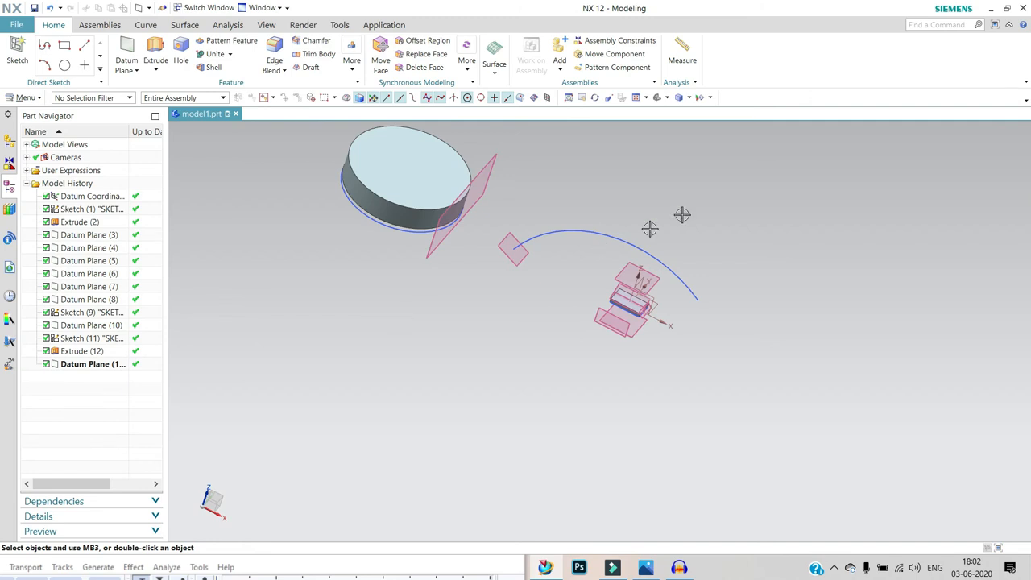
Create a new model part, model2.prt, and start a sketch on its XY plane
{"action": "left_click", "coordinate": [16, 25]}
{"action": "left_click", "coordinate": [26, 46]}
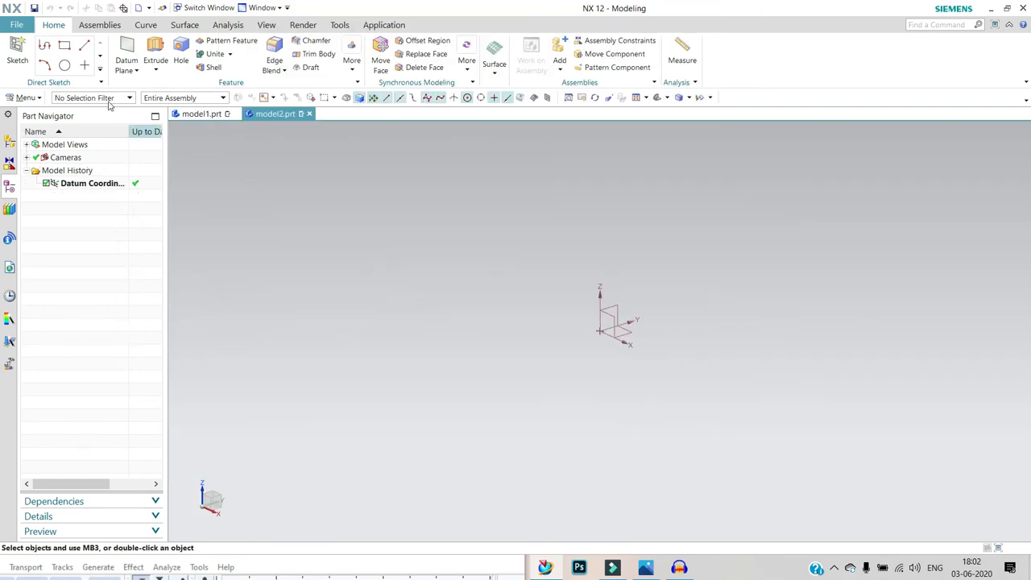
{"action": "left_click", "coordinate": [17, 53]}
{"action": "left_click", "coordinate": [240, 145]}
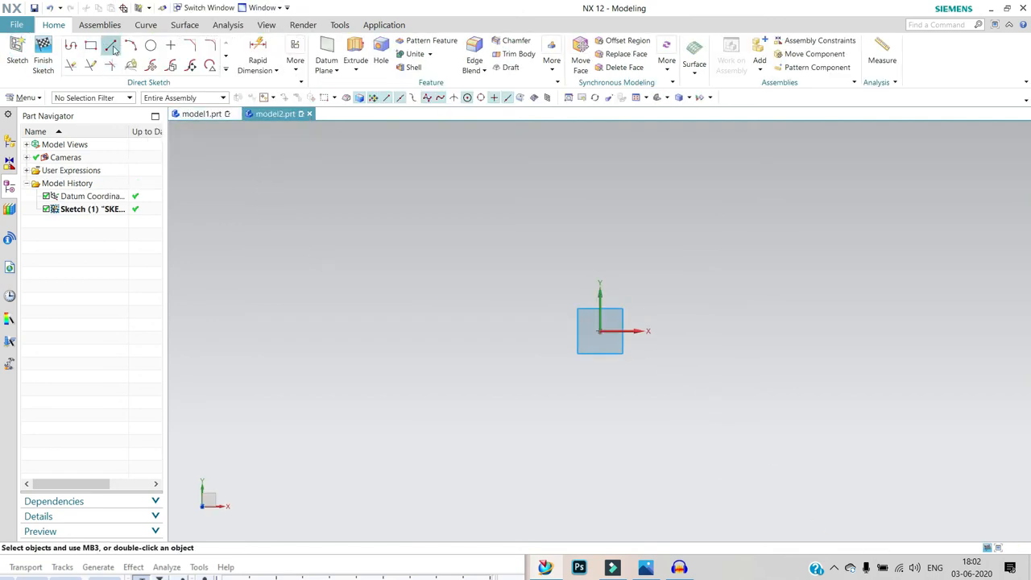
Sketch a closed L-shaped profile about 161 mm high and 228 mm wide, with a 51 mm thick base leg, and finish the sketch
{"action": "left_click", "coordinate": [113, 48]}
{"action": "left_click", "coordinate": [469, 196]}
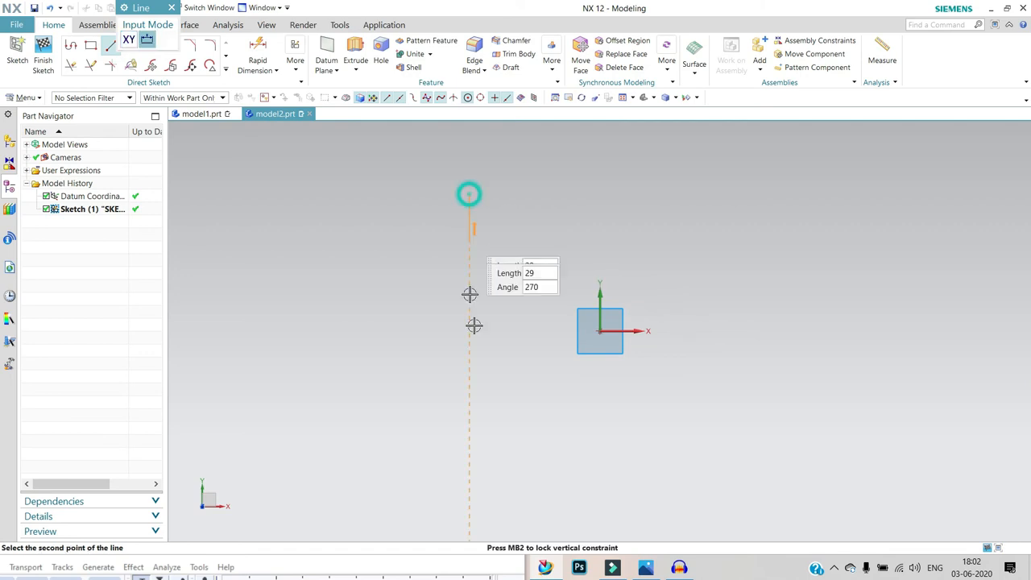
{"action": "left_click", "coordinate": [471, 476]}
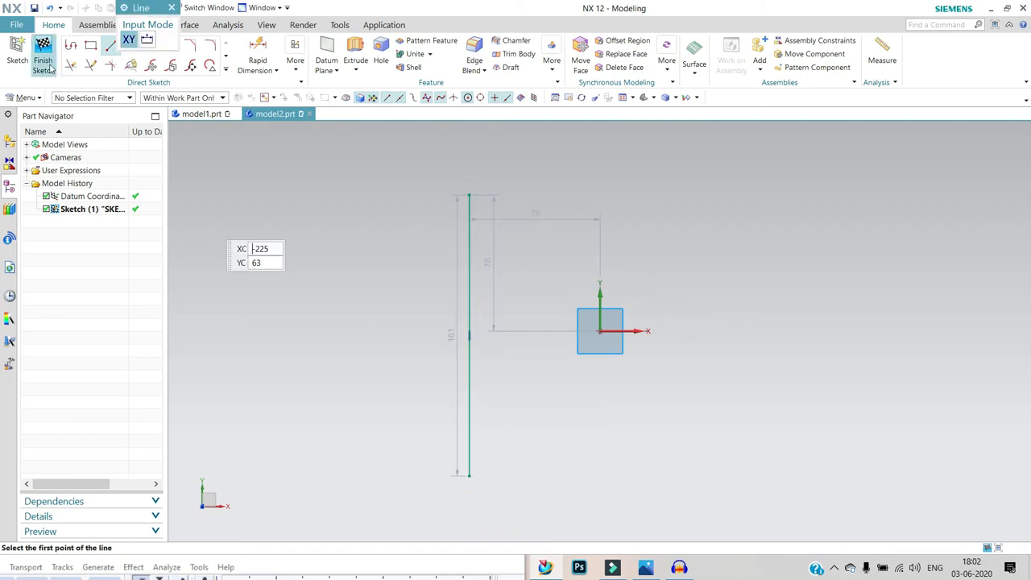
{"action": "left_click", "coordinate": [71, 45]}
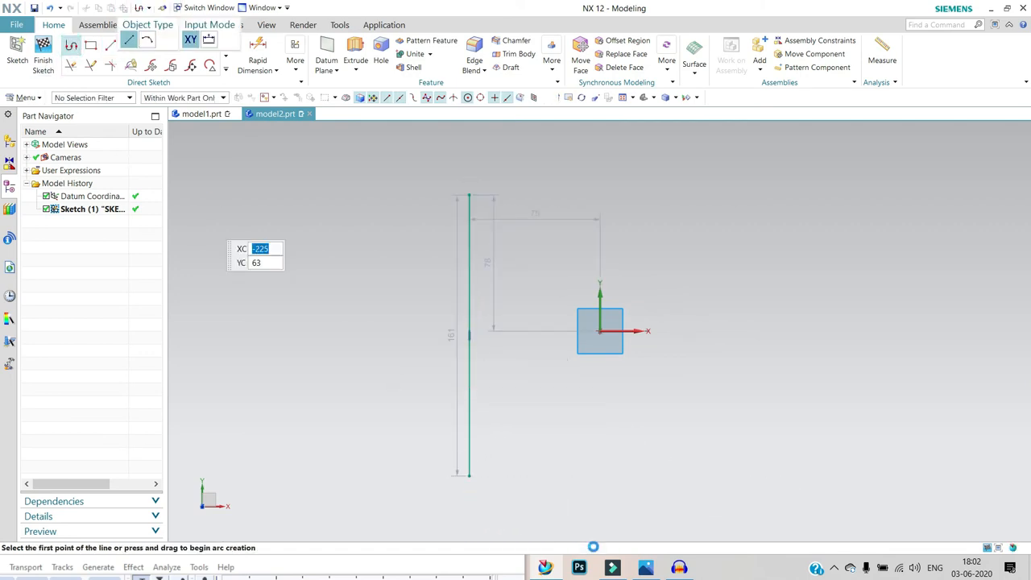
{"action": "left_click", "coordinate": [469, 476]}
{"action": "left_click", "coordinate": [867, 475]}
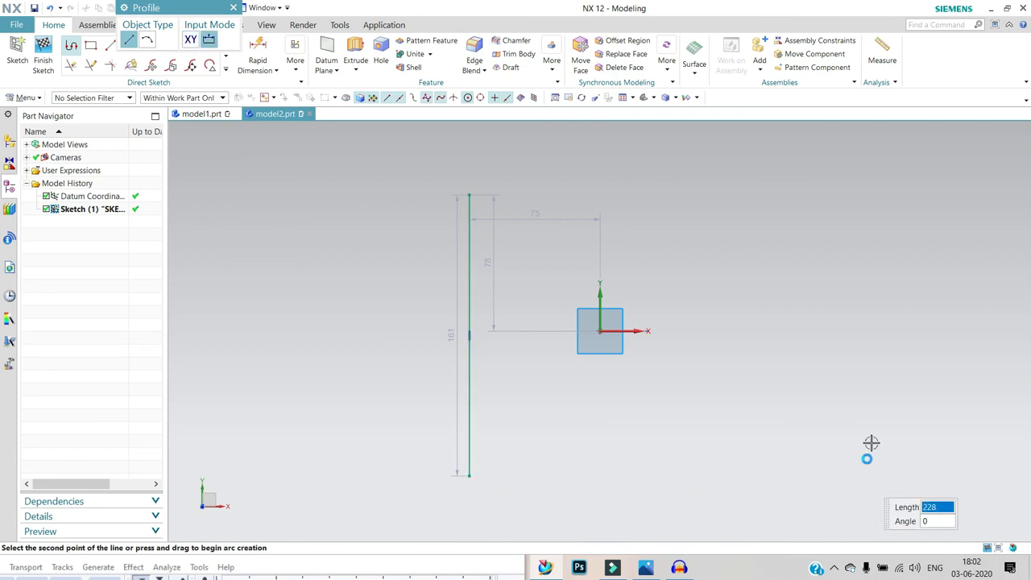
{"action": "left_click", "coordinate": [867, 387]}
{"action": "left_click", "coordinate": [593, 386]}
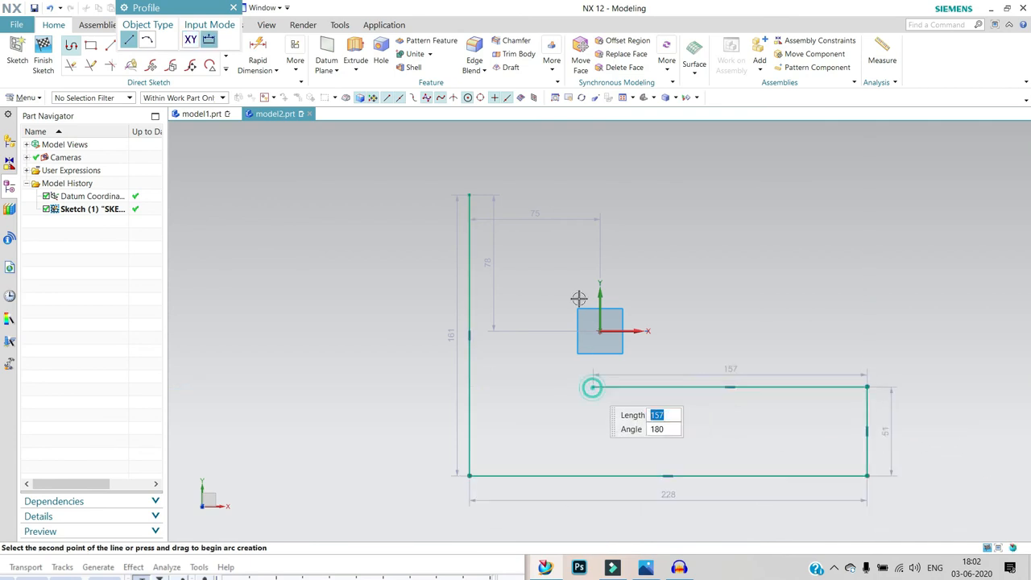
{"action": "left_click", "coordinate": [593, 194]}
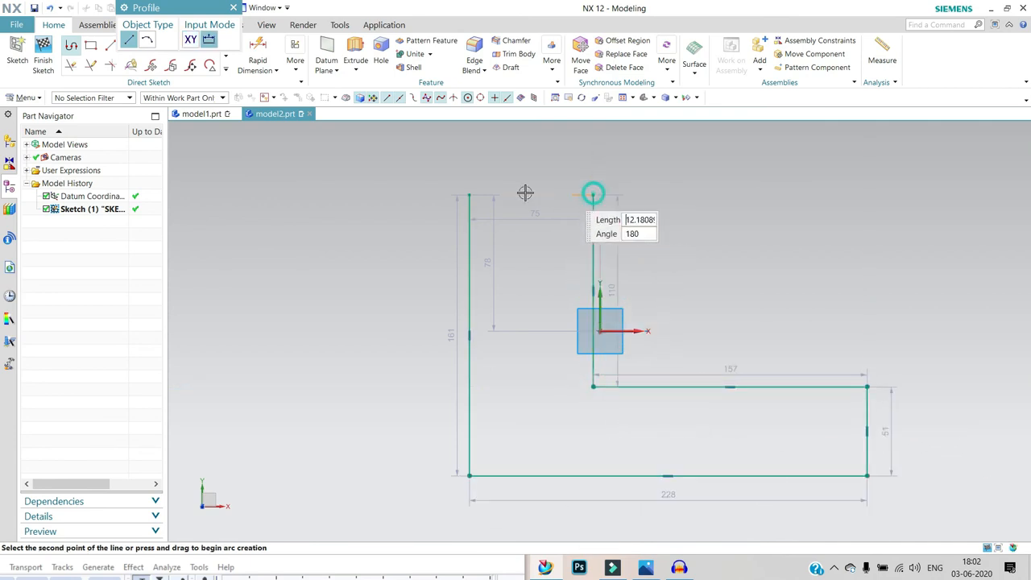
{"action": "left_click", "coordinate": [468, 194]}
{"action": "left_click", "coordinate": [43, 61]}
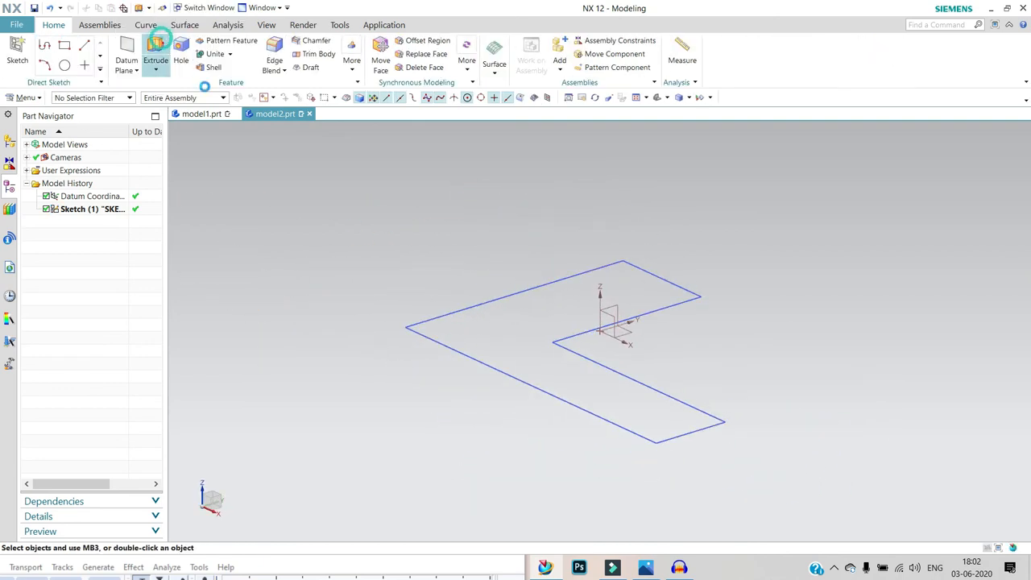
Extrude the L-shaped profile into a solid body from a start distance of 0 to an end distance of 150 mm
{"action": "left_click", "coordinate": [156, 48]}
{"action": "left_click", "coordinate": [580, 406]}
{"action": "scroll", "coordinate": [589, 381], "scroll_direction": "down", "scroll_amount": 5}
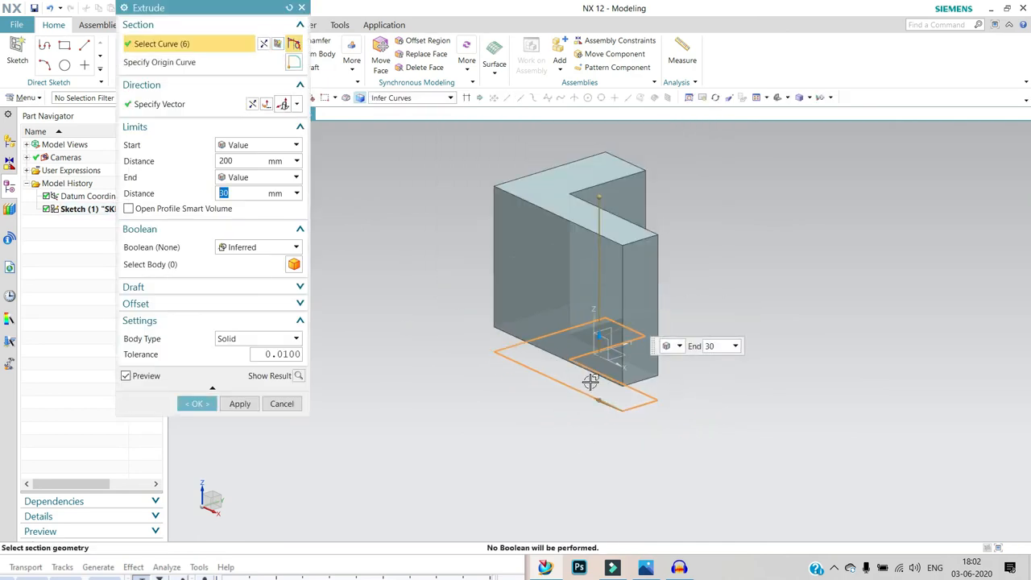
{"action": "middle_click_drag", "start_coordinate": [662, 422], "coordinate": [515, 387]}
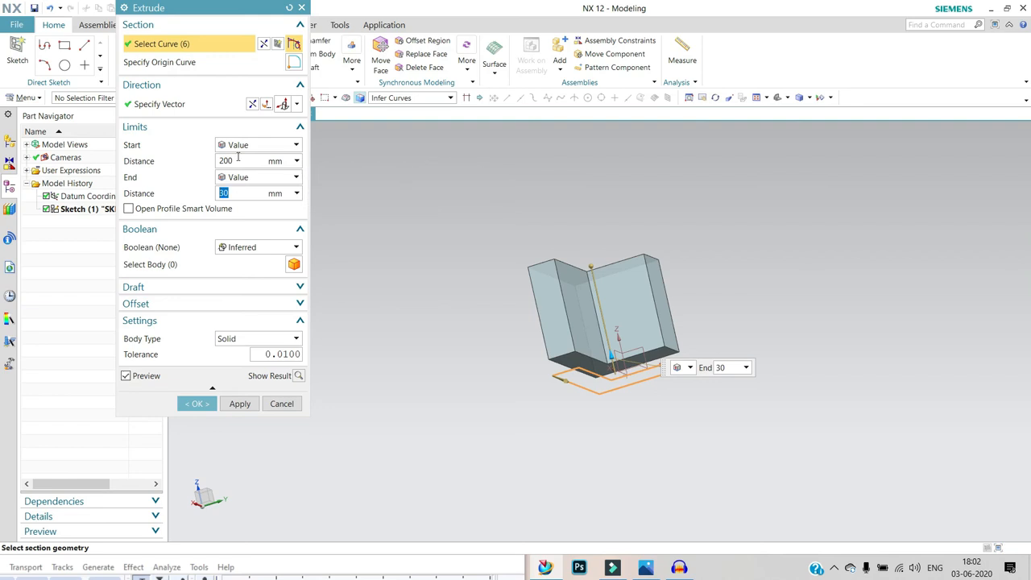
{"action": "left_click", "coordinate": [218, 161]}
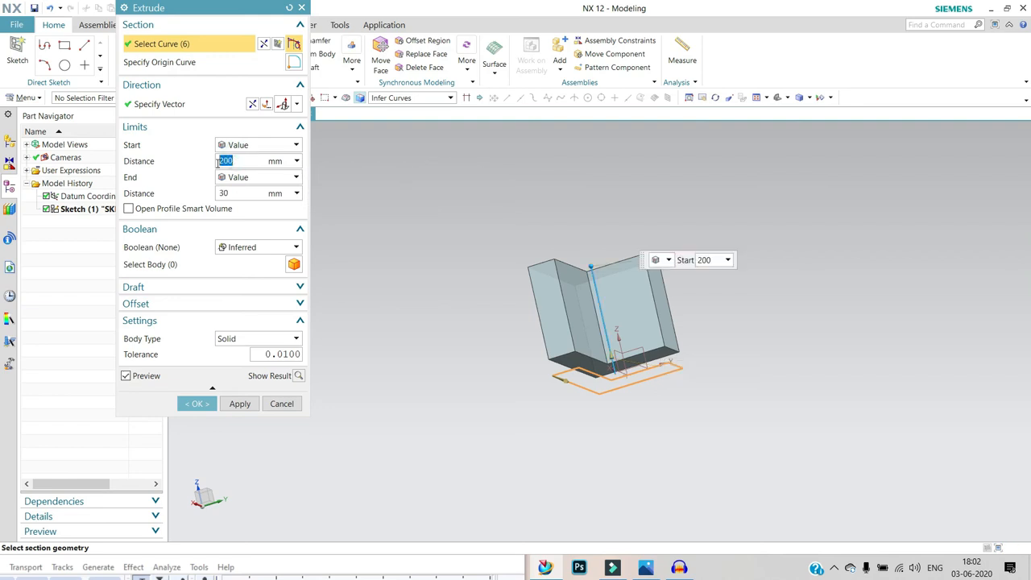
{"action": "key", "text": "Return"}
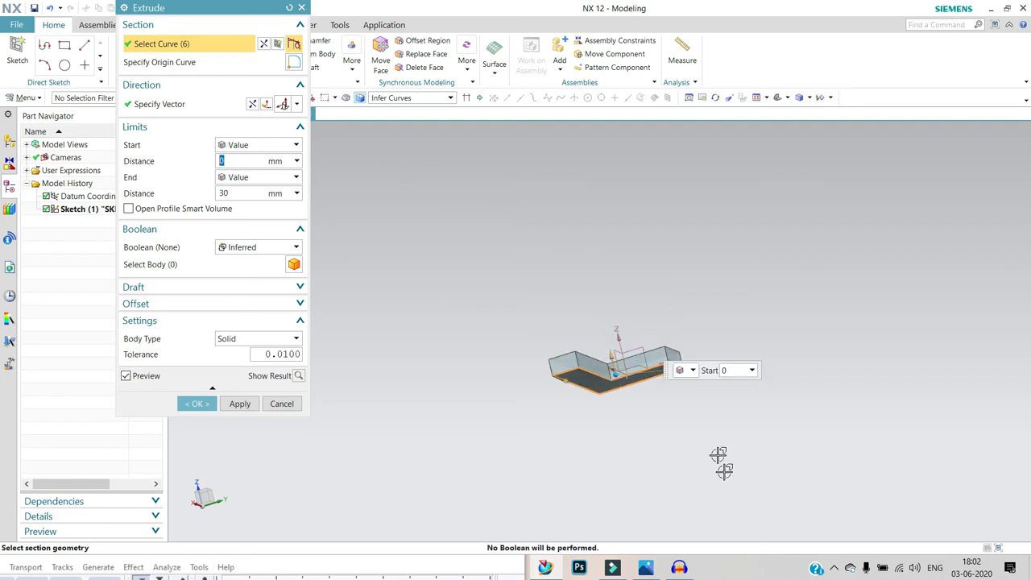
{"action": "left_click_drag", "start_coordinate": [617, 355], "coordinate": [636, 451]}
{"action": "left_click", "coordinate": [201, 404]}
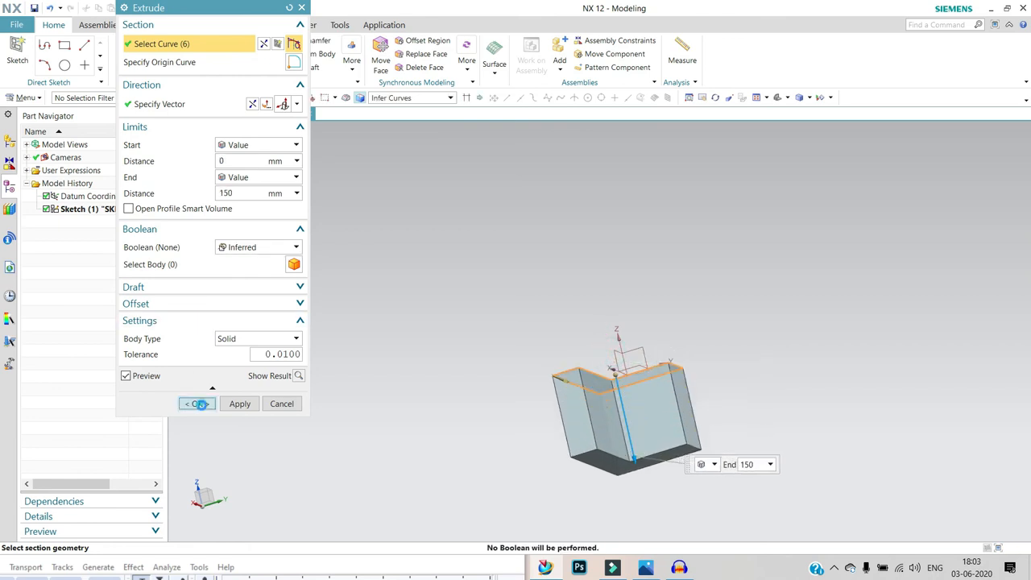
{"action": "middle_click_drag", "start_coordinate": [768, 419], "coordinate": [551, 366]}
{"action": "middle_click_drag", "start_coordinate": [829, 502], "coordinate": [741, 488]}
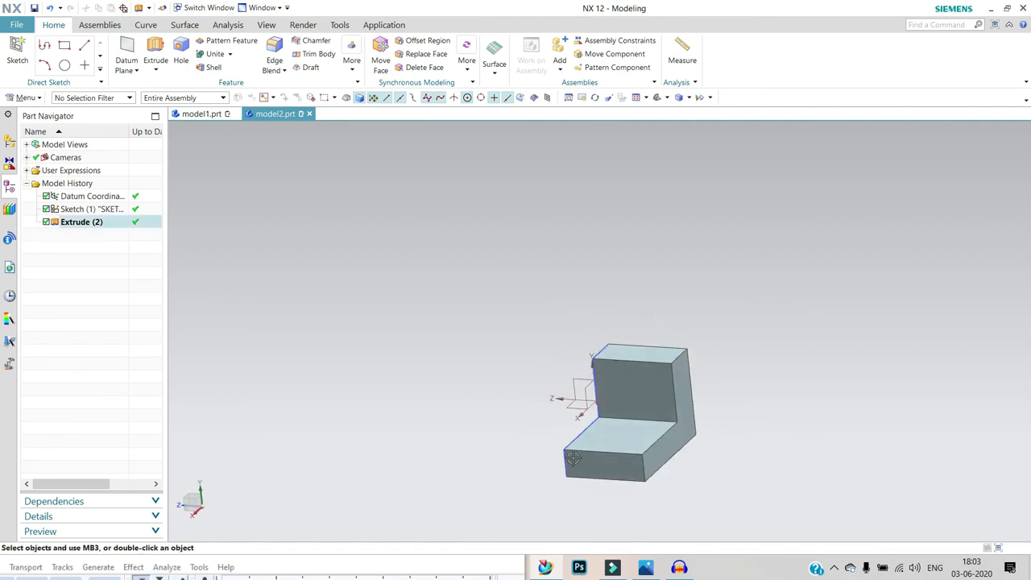
{"action": "middle_click_drag", "start_coordinate": [517, 486], "coordinate": [562, 505]}
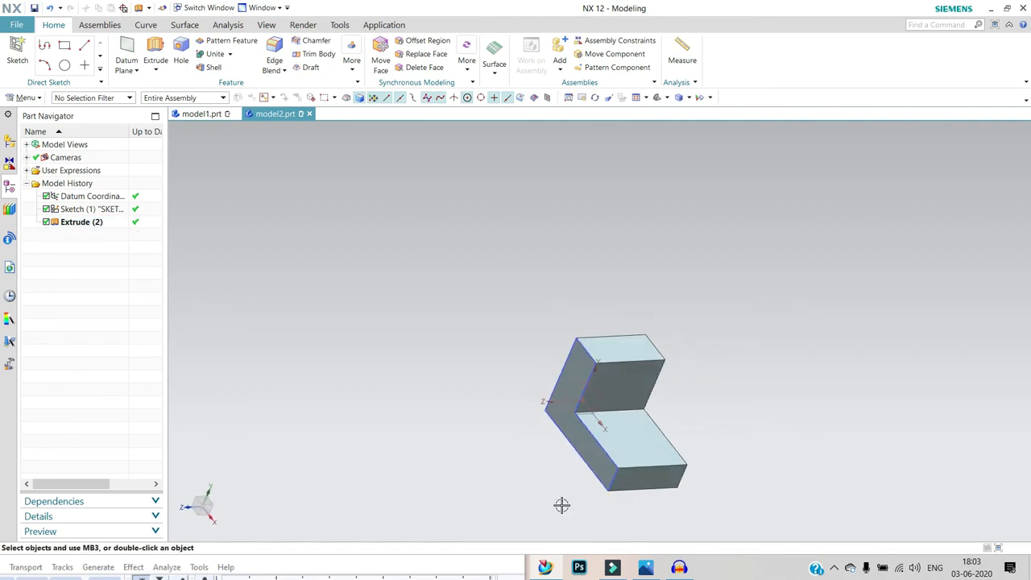
{"action": "middle_click_drag", "start_coordinate": [750, 520], "coordinate": [700, 515]}
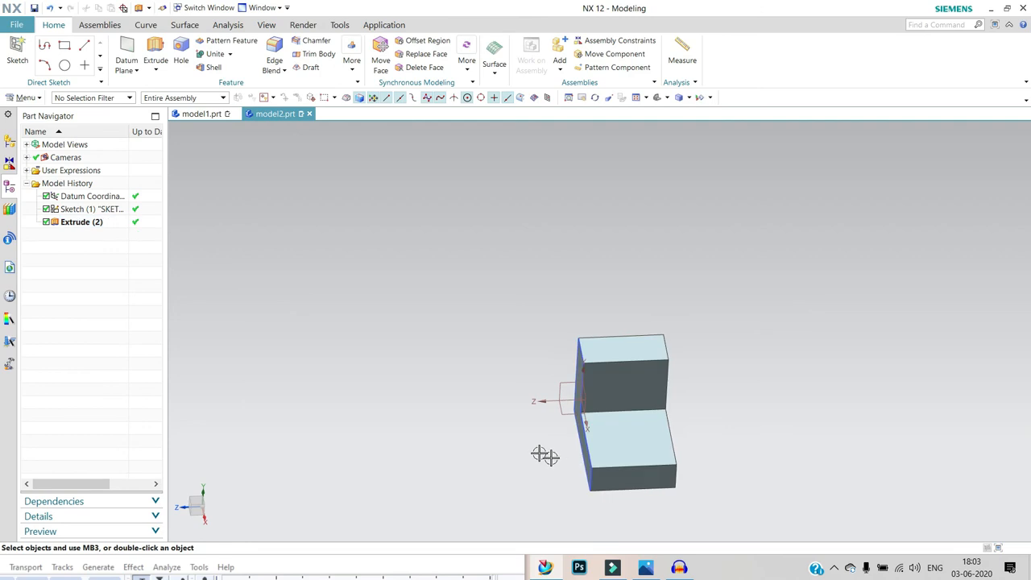
Create a Bisector datum plane midway between the two opposite L-shaped end faces of the body
{"action": "left_click", "coordinate": [124, 47]}
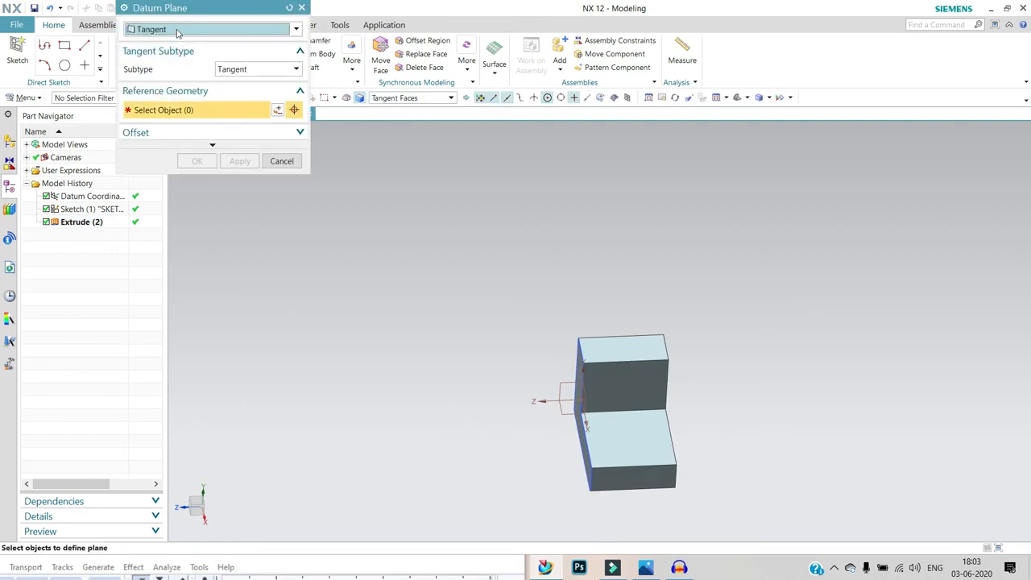
{"action": "left_click", "coordinate": [178, 32]}
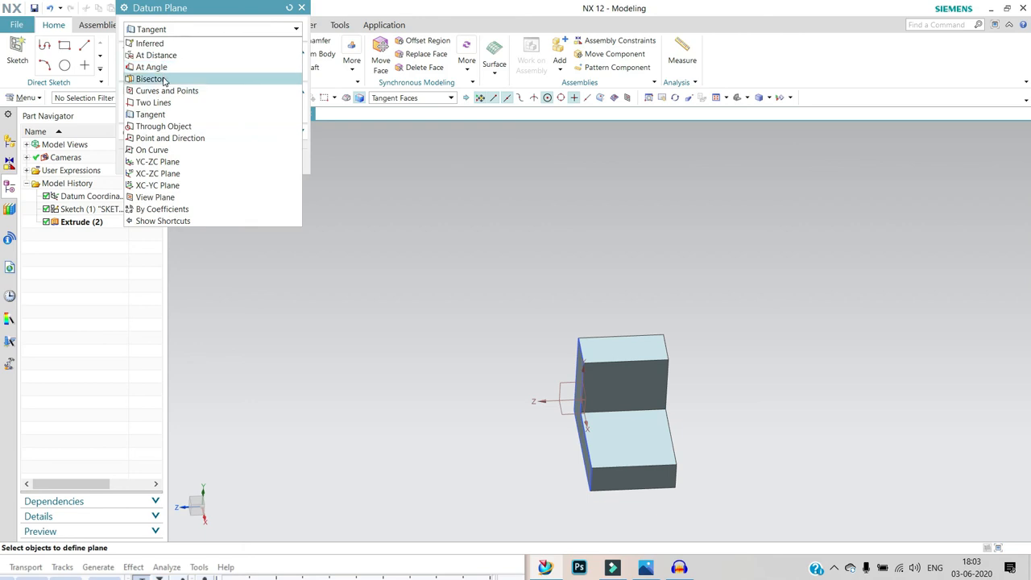
{"action": "left_click", "coordinate": [161, 80]}
{"action": "middle_click_drag", "start_coordinate": [782, 408], "coordinate": [692, 411]}
{"action": "left_click", "coordinate": [689, 398]}
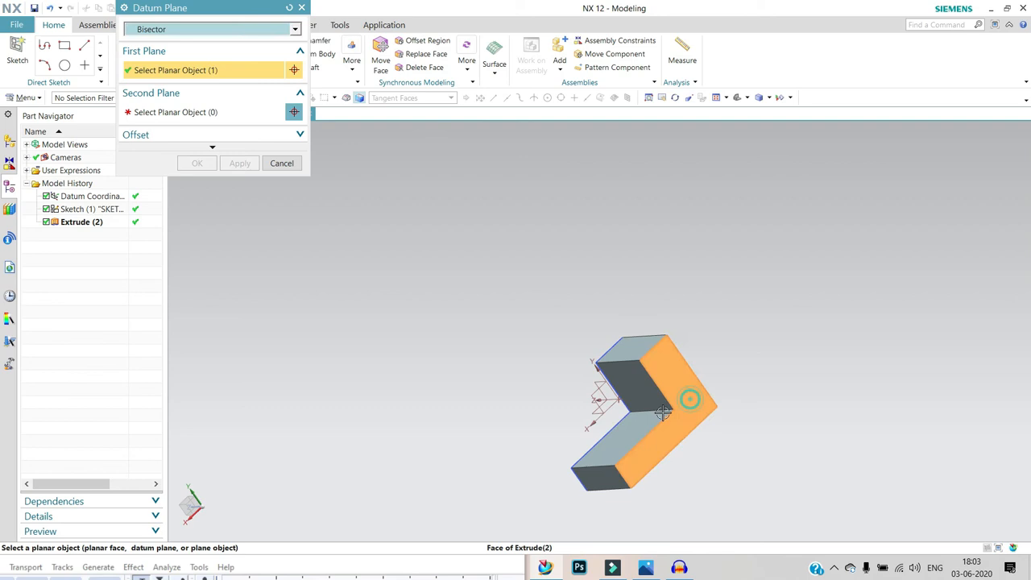
{"action": "middle_click_drag", "start_coordinate": [521, 416], "coordinate": [563, 407]}
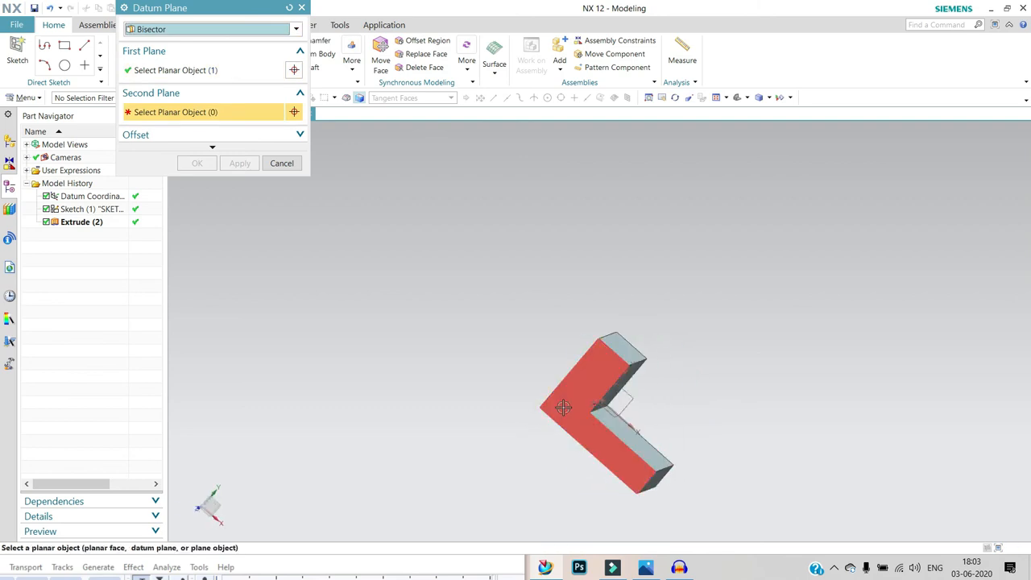
{"action": "left_click", "coordinate": [563, 406]}
{"action": "middle_click_drag", "start_coordinate": [812, 450], "coordinate": [738, 431]}
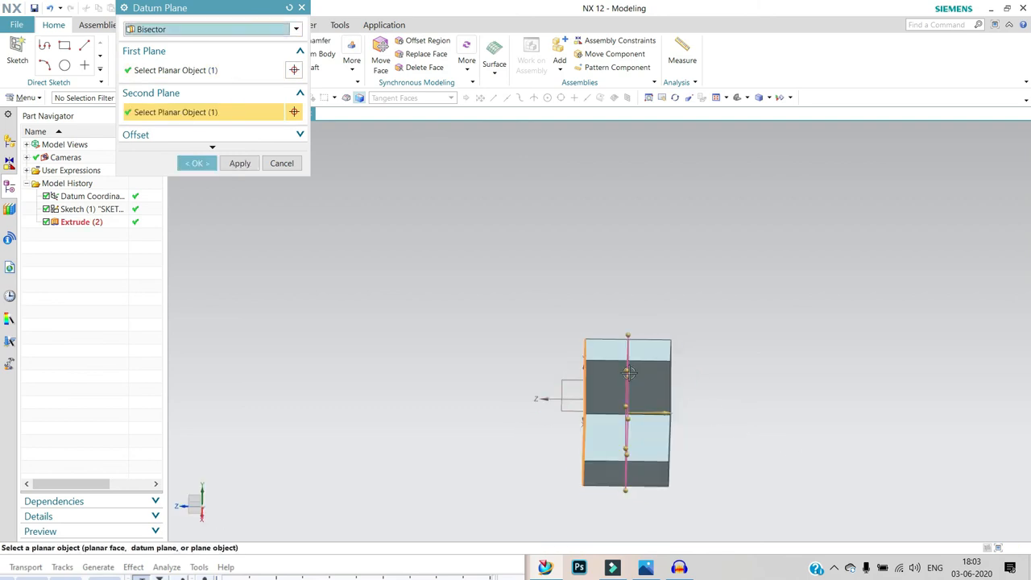
{"action": "left_click", "coordinate": [196, 164]}
Start a new sketch on the bisector datum plane in the middle of the L-shaped body
{"action": "middle_click_drag", "start_coordinate": [774, 465], "coordinate": [716, 456]}
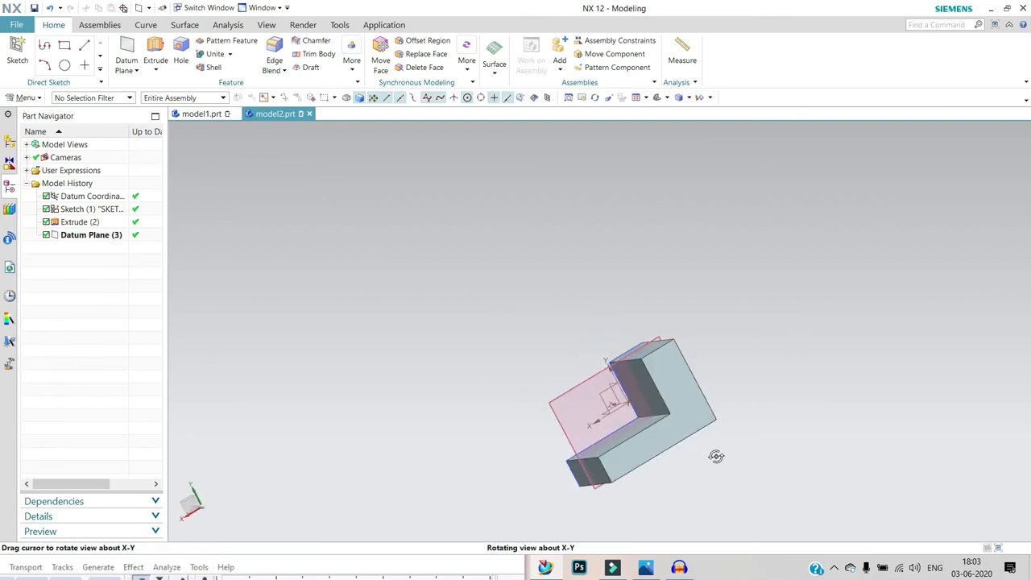
{"action": "left_click", "coordinate": [19, 45]}
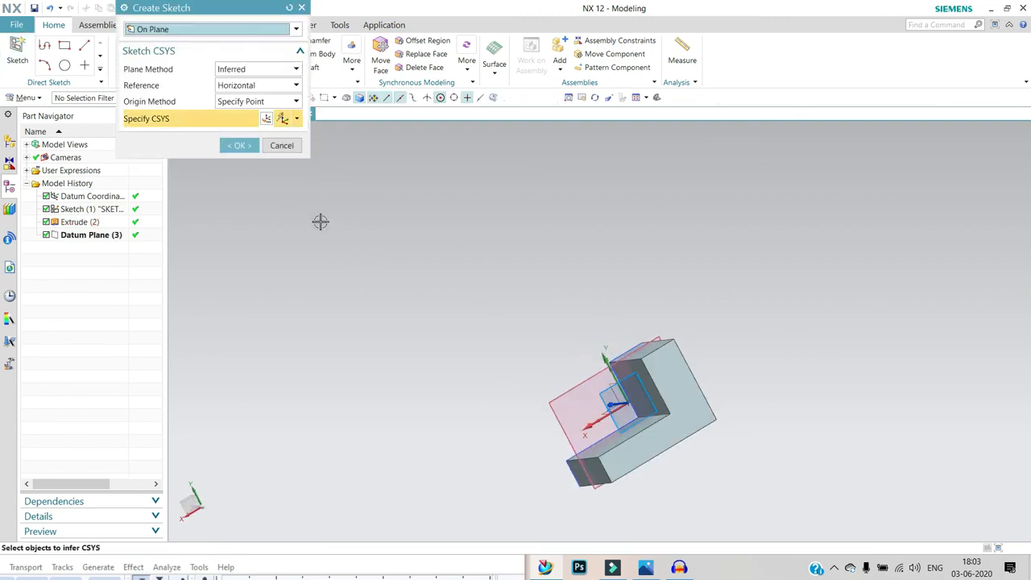
{"action": "left_click", "coordinate": [577, 391]}
{"action": "left_click", "coordinate": [236, 144]}
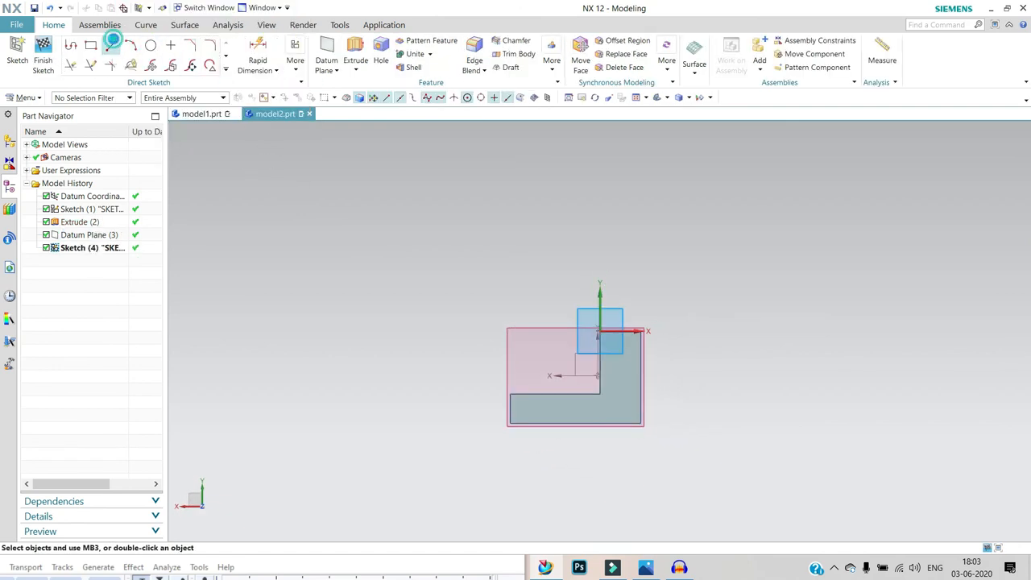
Sketch a closed right triangle in the inner corner of the L, its hypotenuse joining the ends of both legs, and finish the sketch
{"action": "left_click", "coordinate": [111, 44]}
{"action": "scroll", "coordinate": [617, 387], "scroll_direction": "up", "scroll_amount": 3}
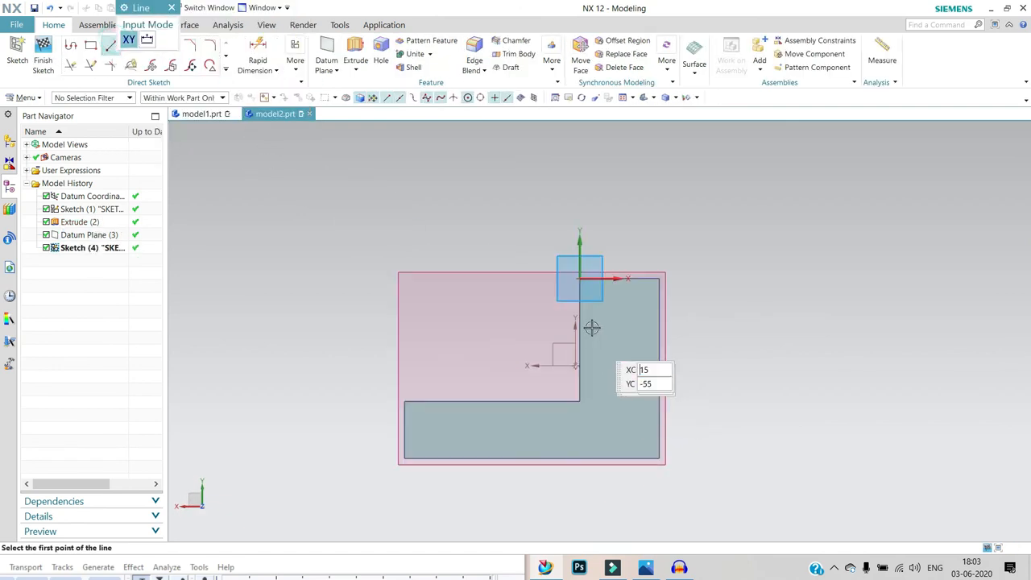
{"action": "left_click", "coordinate": [580, 278]}
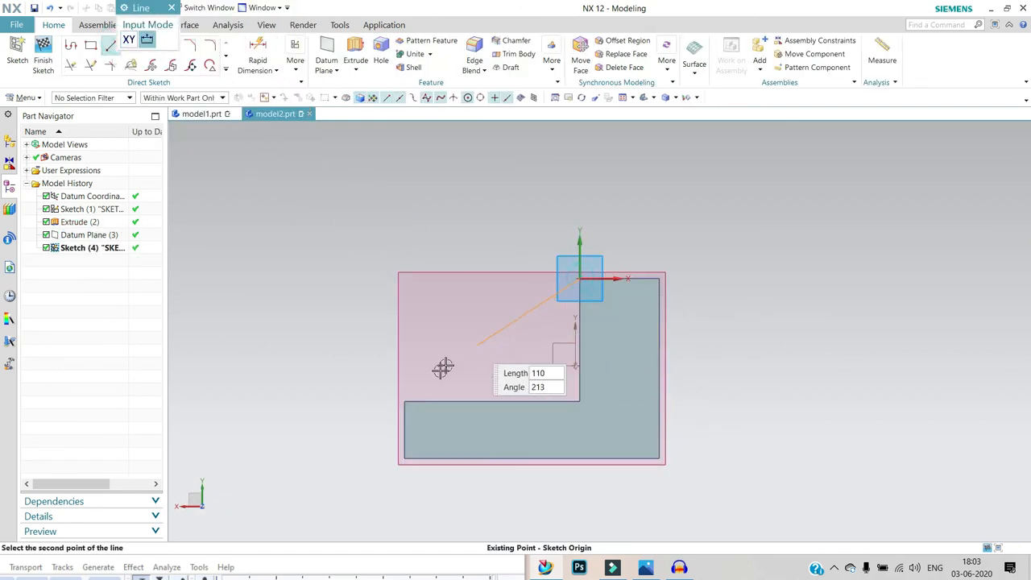
{"action": "left_click", "coordinate": [404, 400]}
{"action": "key", "text": "Escape"}
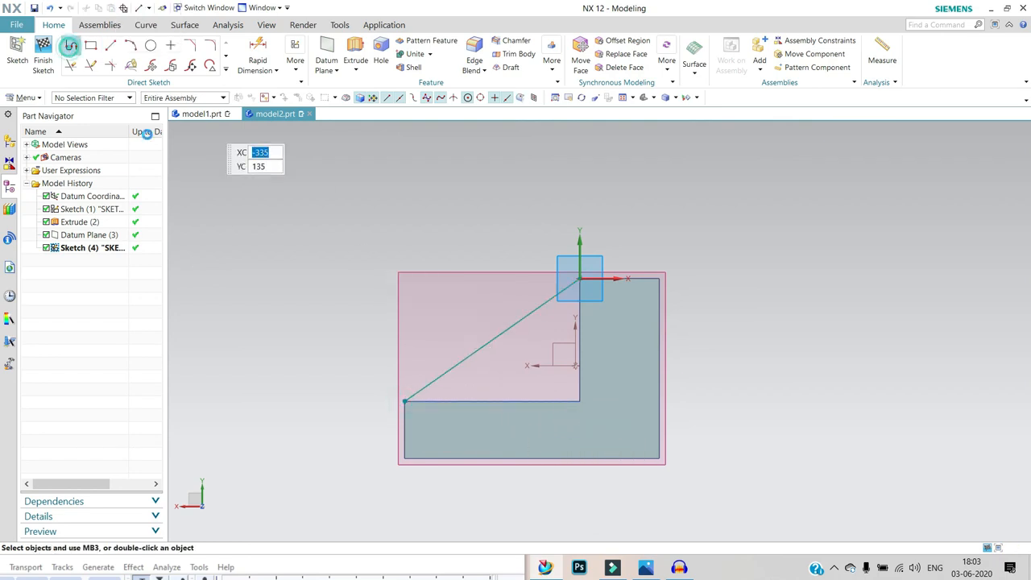
{"action": "left_click", "coordinate": [403, 401]}
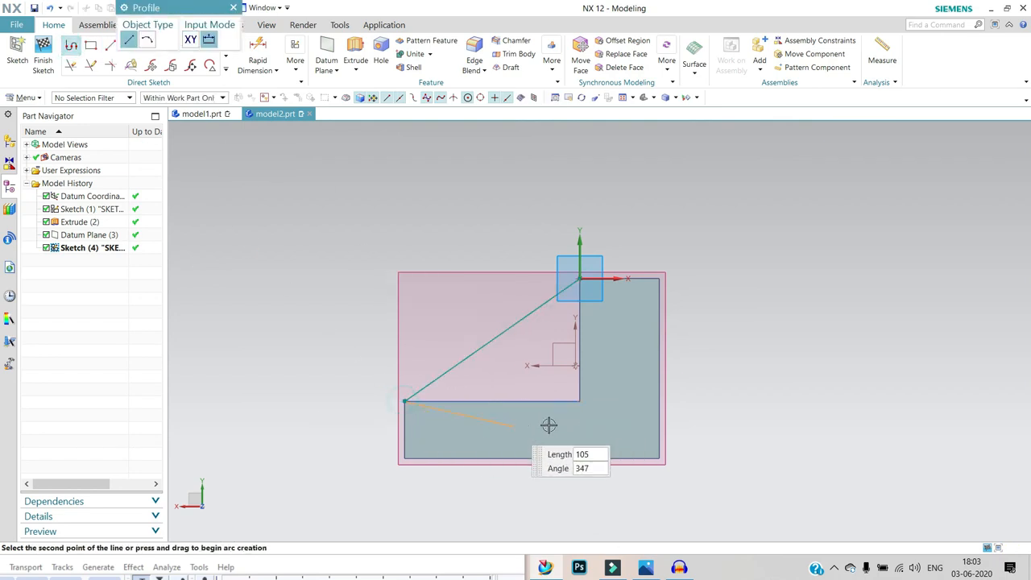
{"action": "left_click", "coordinate": [578, 399]}
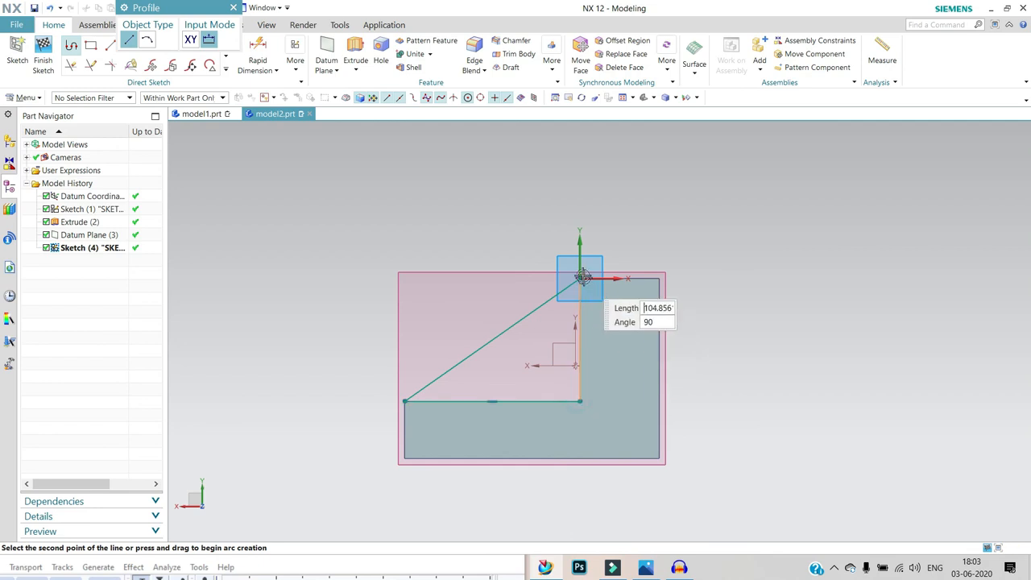
{"action": "left_click", "coordinate": [580, 279]}
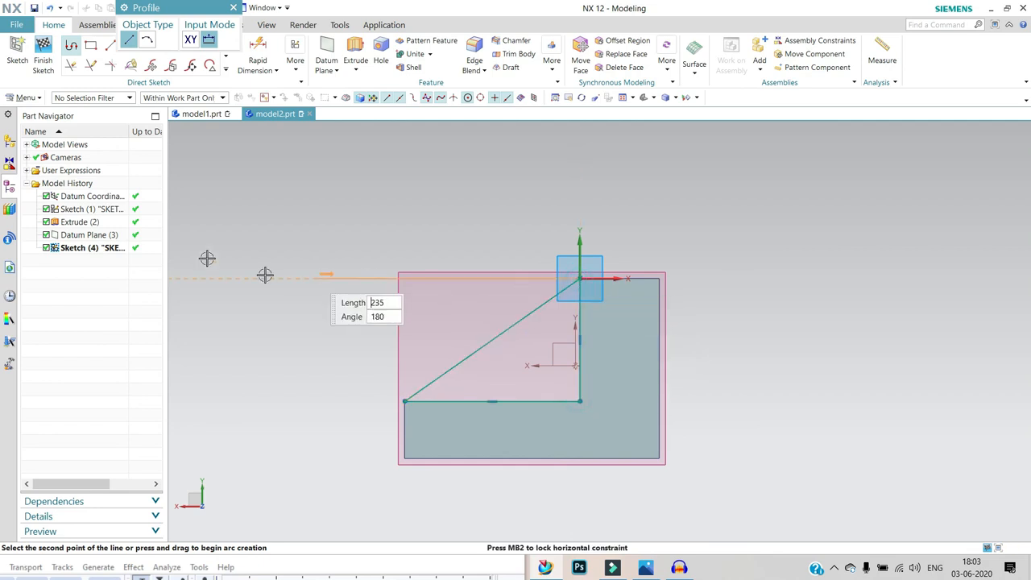
{"action": "left_click", "coordinate": [43, 57]}
Extrude the triangle as a rib united with the L-shaped body, using a Symmetric Value limit of 30 mm
{"action": "middle_click_drag", "start_coordinate": [446, 349], "coordinate": [511, 351]}
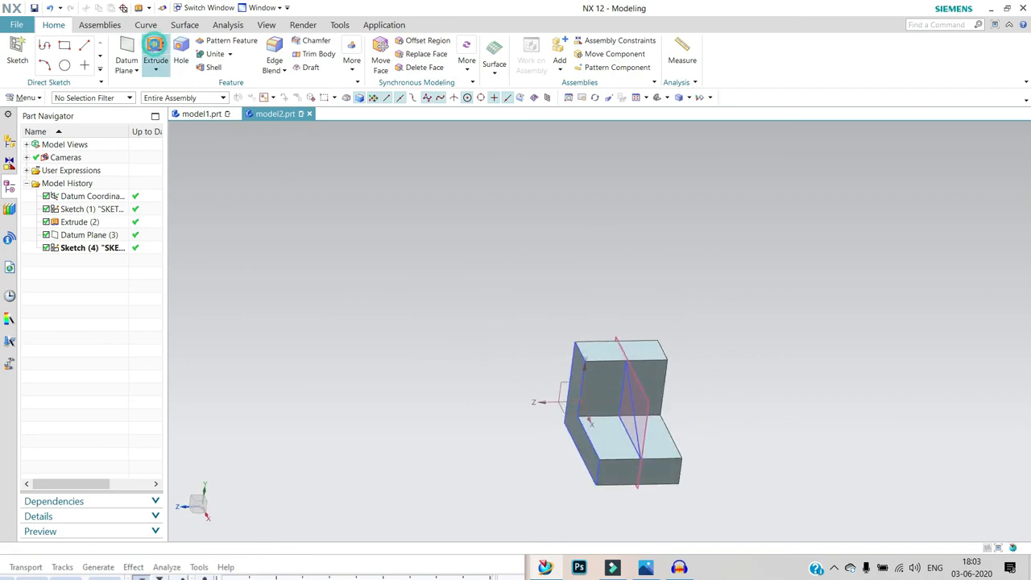
{"action": "left_click", "coordinate": [156, 48]}
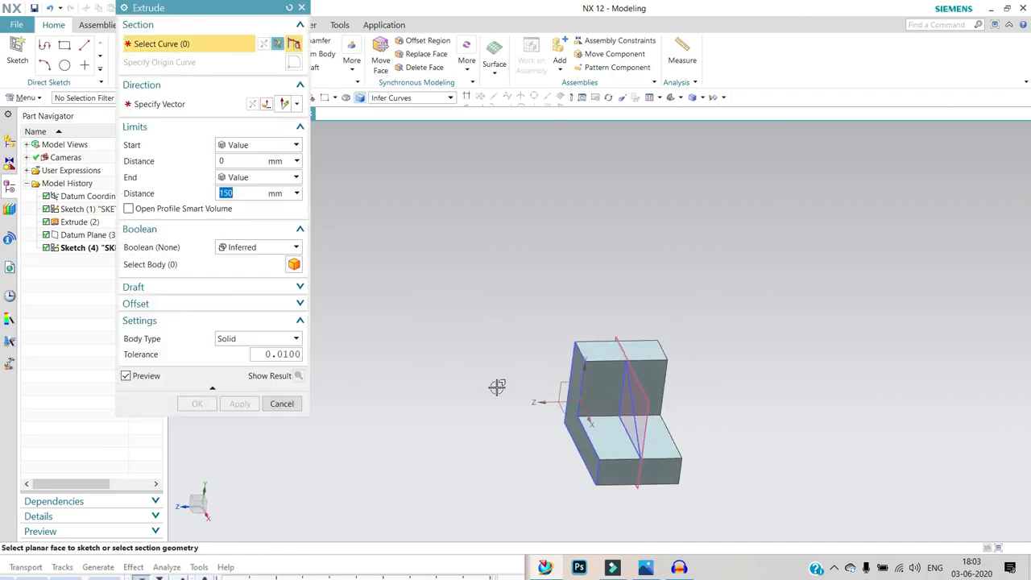
{"action": "left_click", "coordinate": [633, 391]}
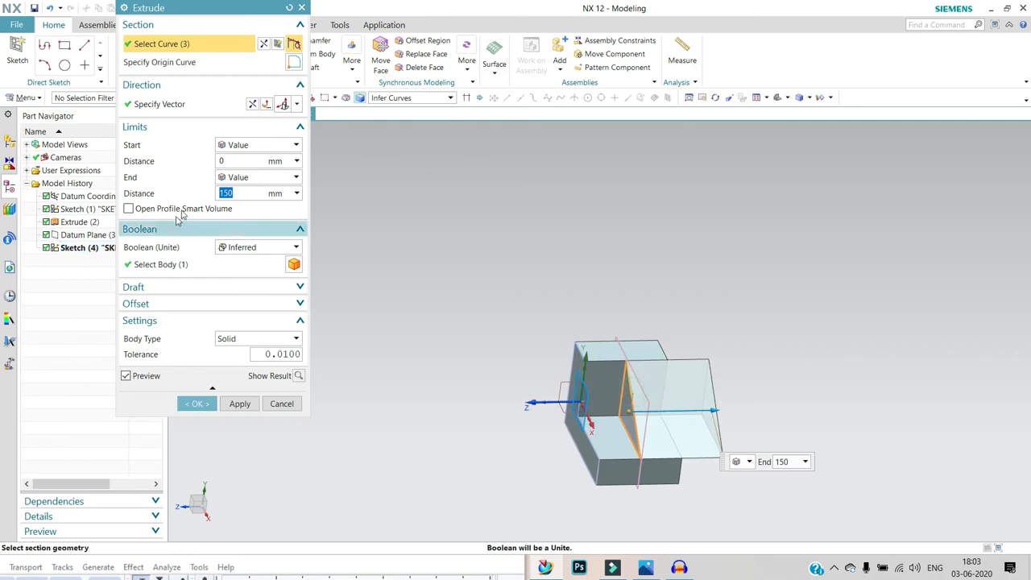
{"action": "left_click", "coordinate": [237, 177]}
{"action": "left_click", "coordinate": [244, 206]}
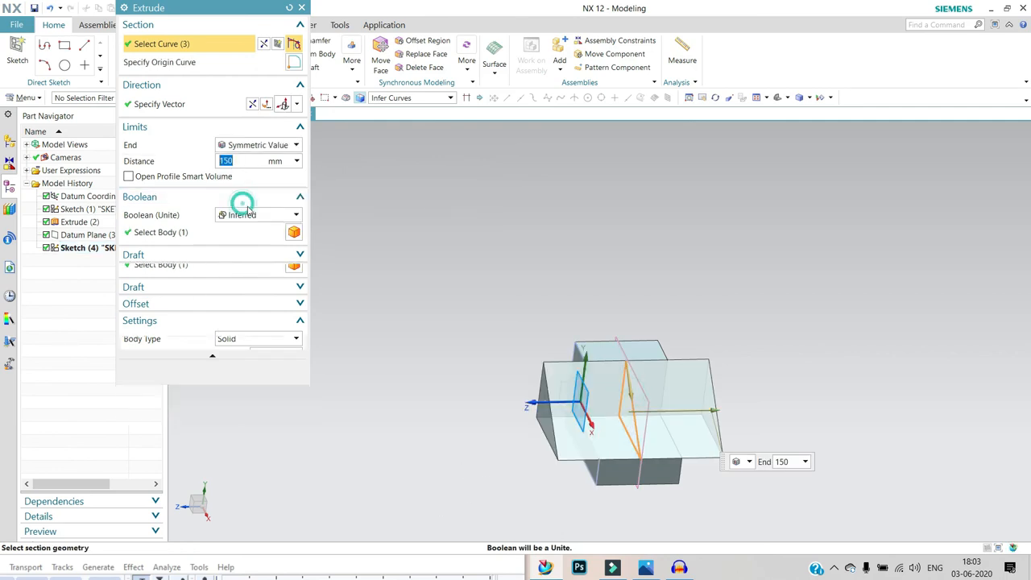
{"action": "left_click_drag", "start_coordinate": [719, 411], "coordinate": [653, 411]}
{"action": "left_click", "coordinate": [197, 371]}
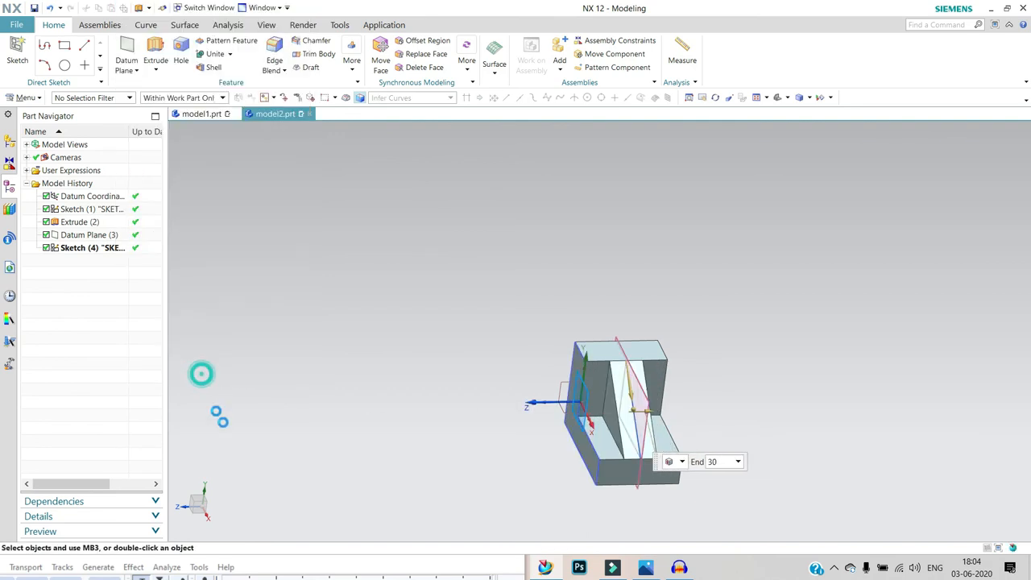
{"action": "middle_click_drag", "start_coordinate": [719, 479], "coordinate": [613, 496]}
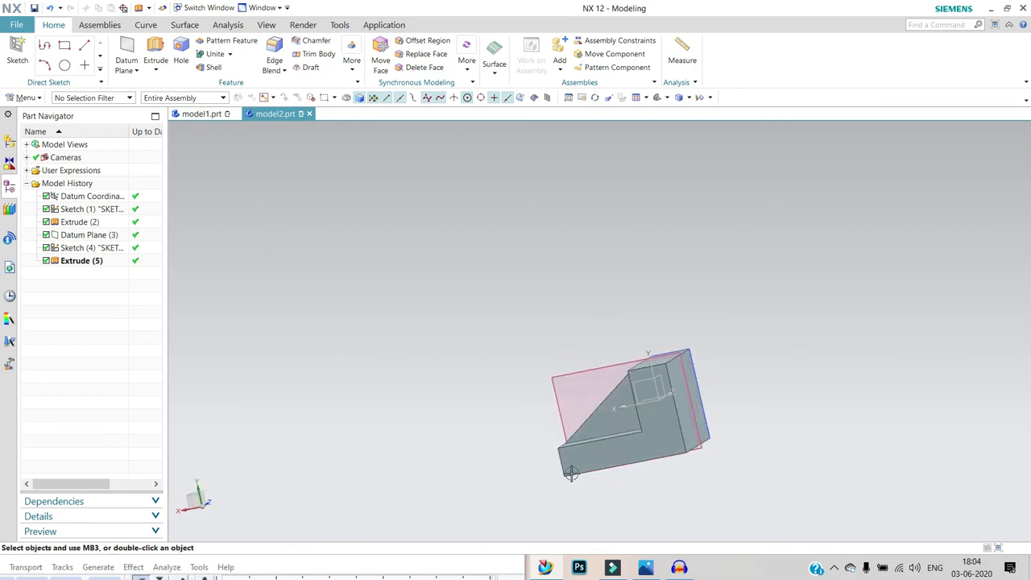